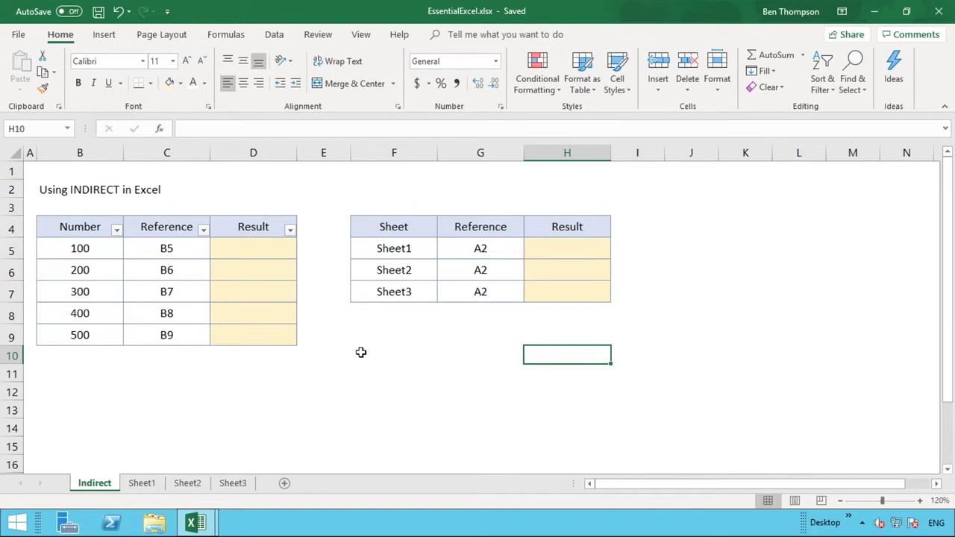
# Insert an empty column before column F, ahead of the Sheet table.
pyautogui.rightClick(371, 156)
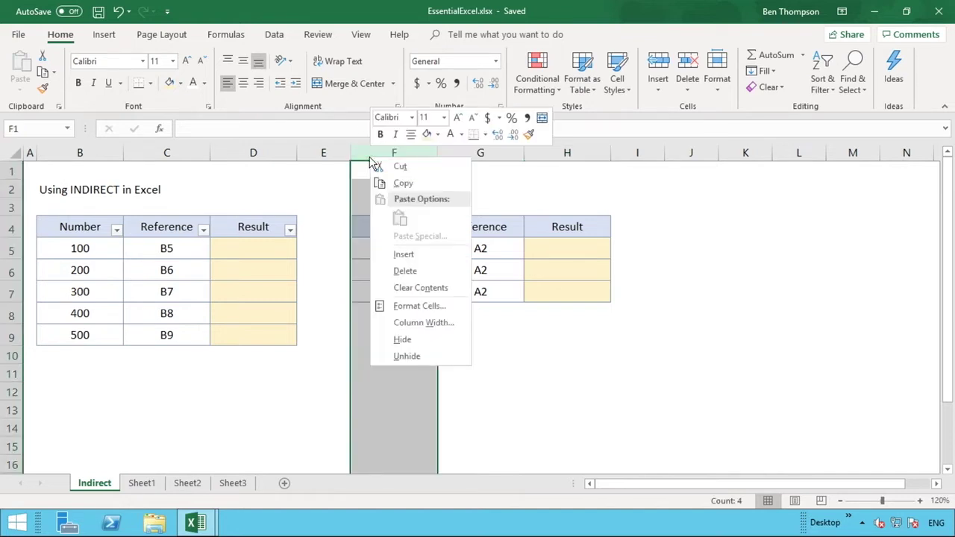
pyautogui.click(411, 254)
pyautogui.click(431, 361)
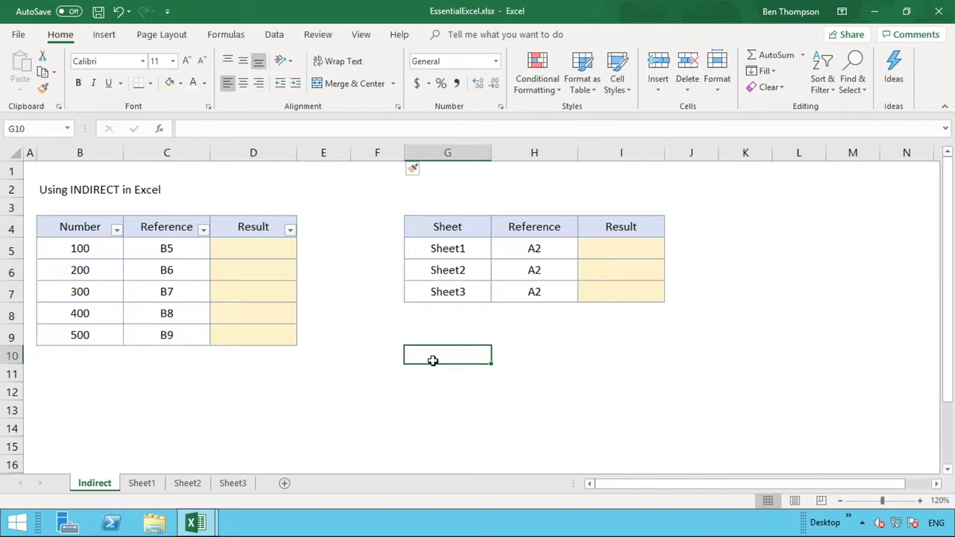
# Enter =INDIRECT(C5) in cell D5, the first Result cell of the Number table.
pyautogui.click(254, 256)
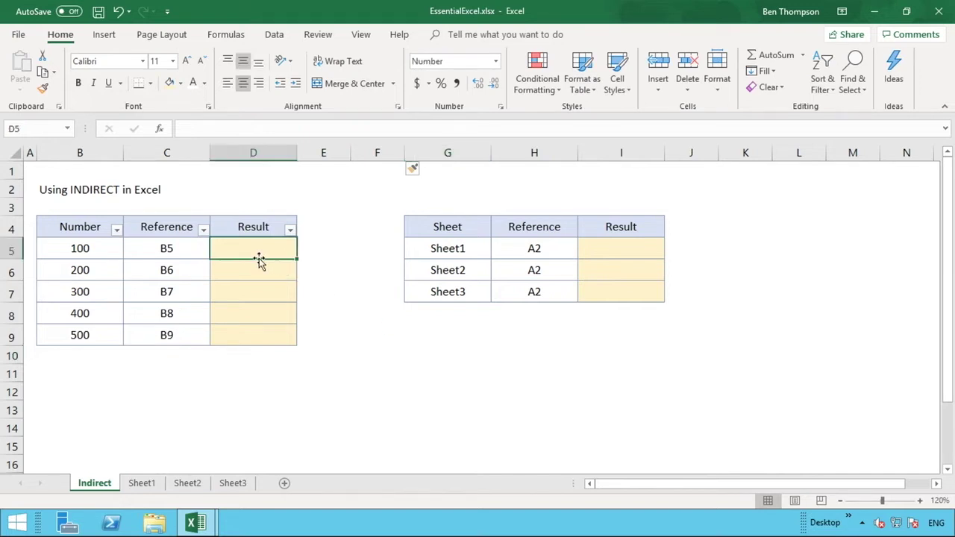
pyautogui.click(189, 254)
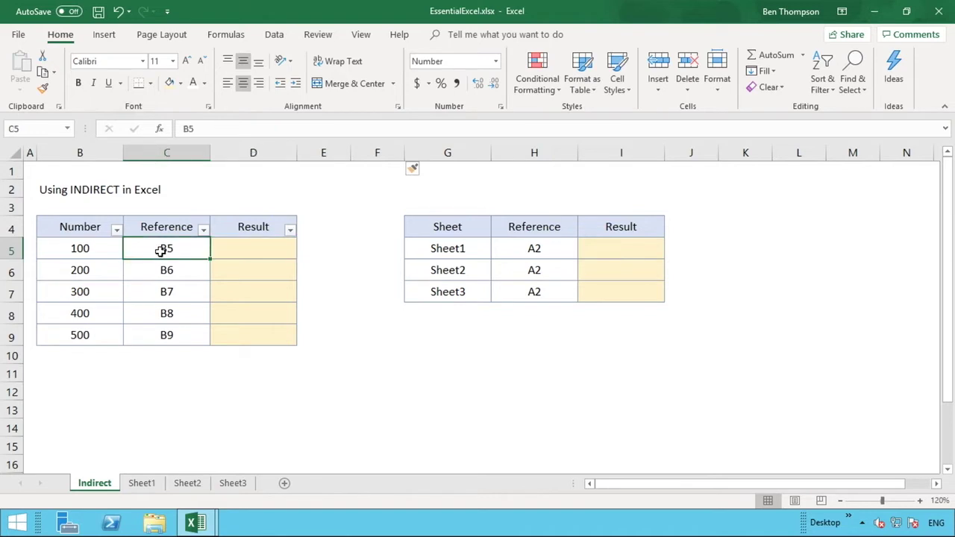
pyautogui.click(104, 250)
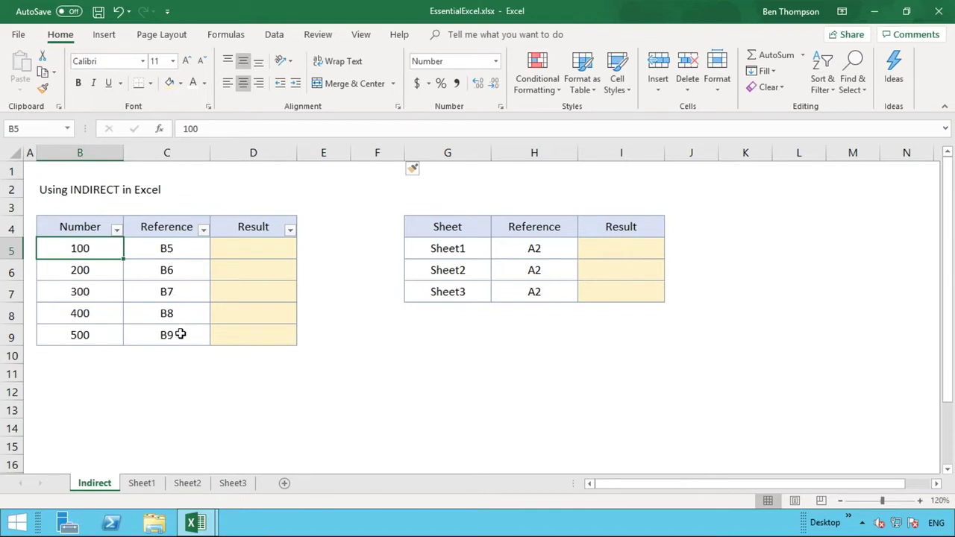
pyautogui.click(259, 253)
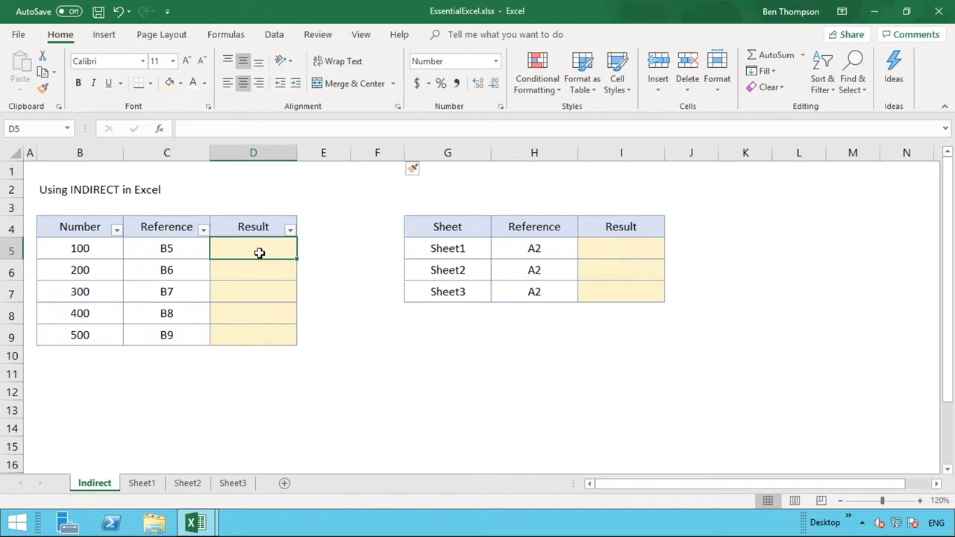
pyautogui.write('=I')
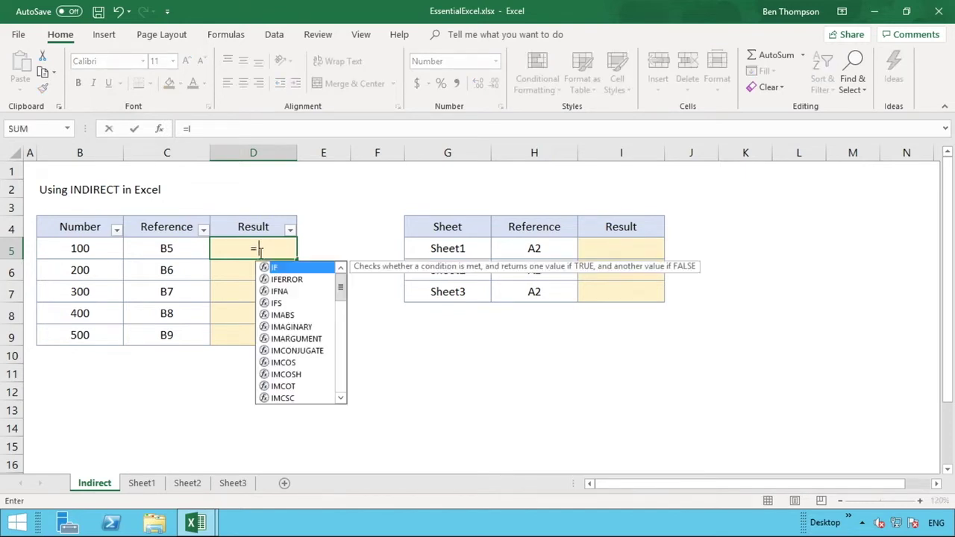
pyautogui.write('NDIRECT')
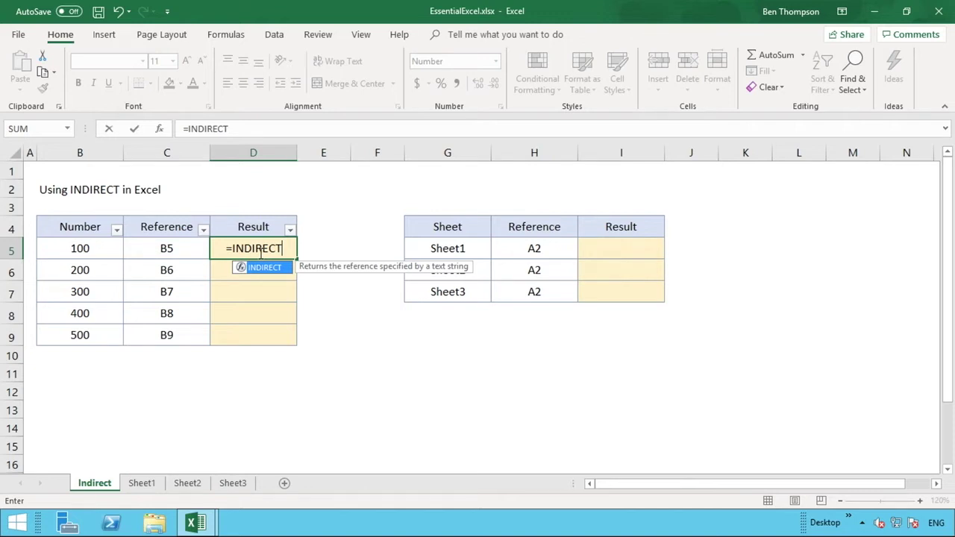
pyautogui.write('(')
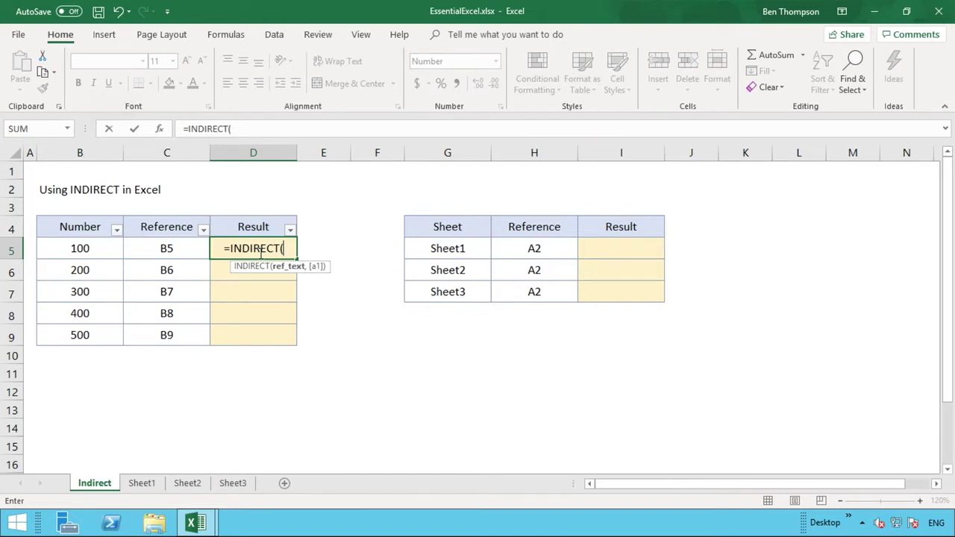
pyautogui.click(184, 249)
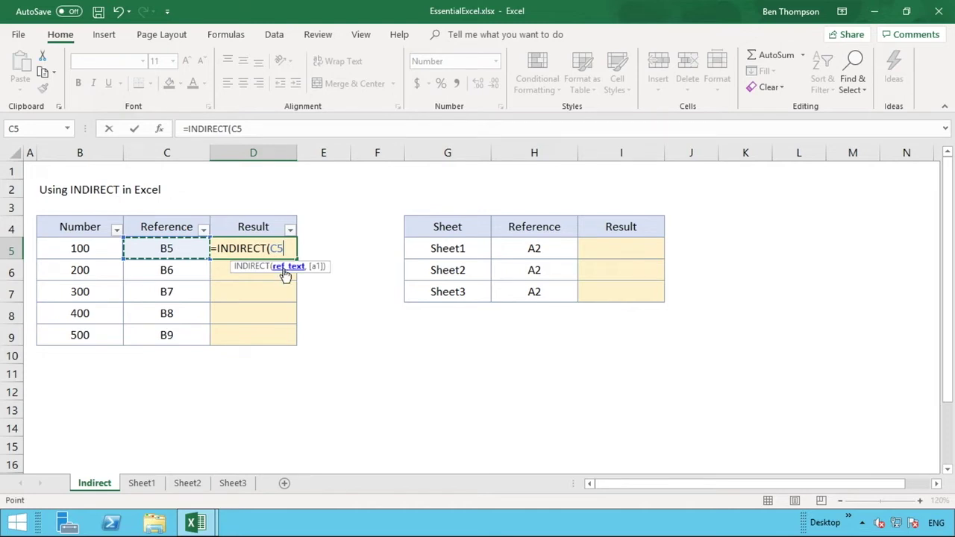
pyautogui.write(')')
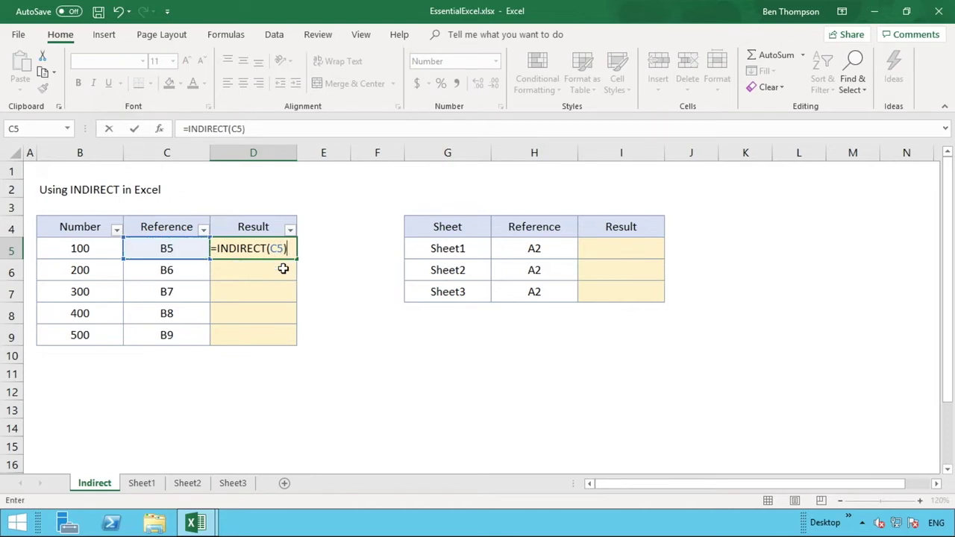
pyautogui.press('Return')
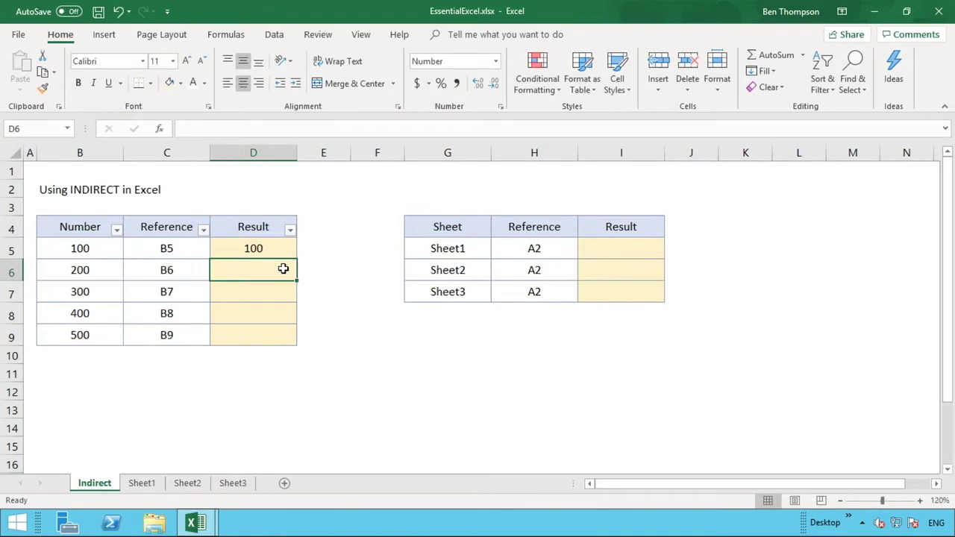
# Replace the formula in cell D5 with the direct reference =B5.
pyautogui.click(283, 248)
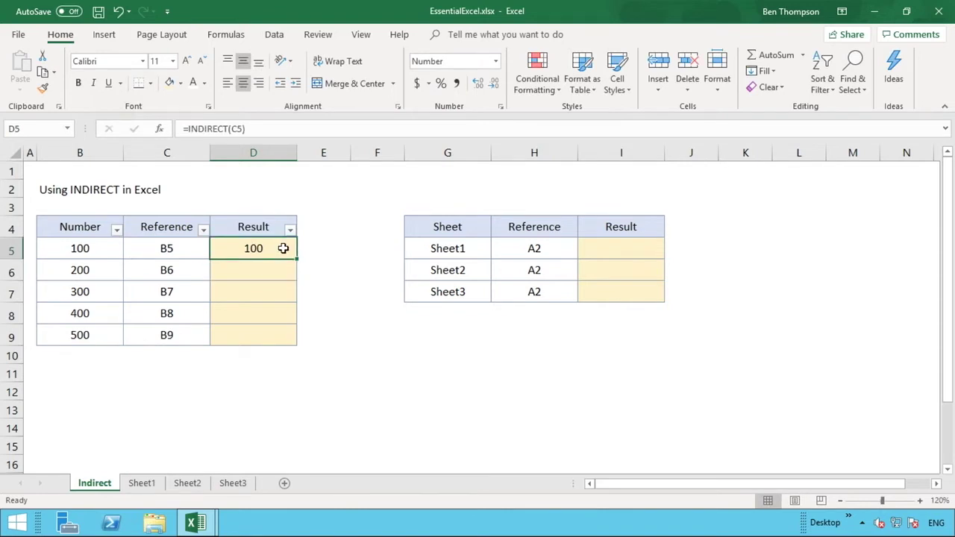
pyautogui.click(195, 249)
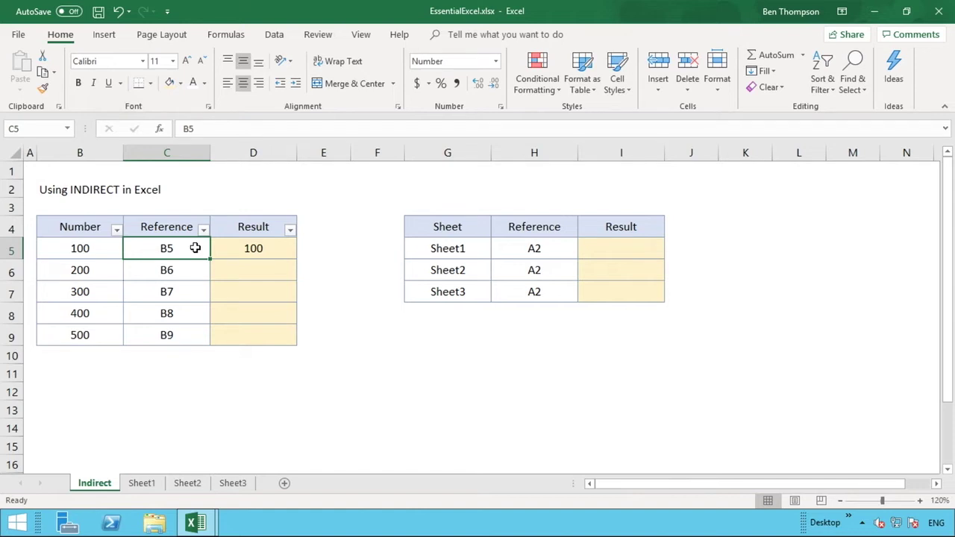
pyautogui.click(110, 253)
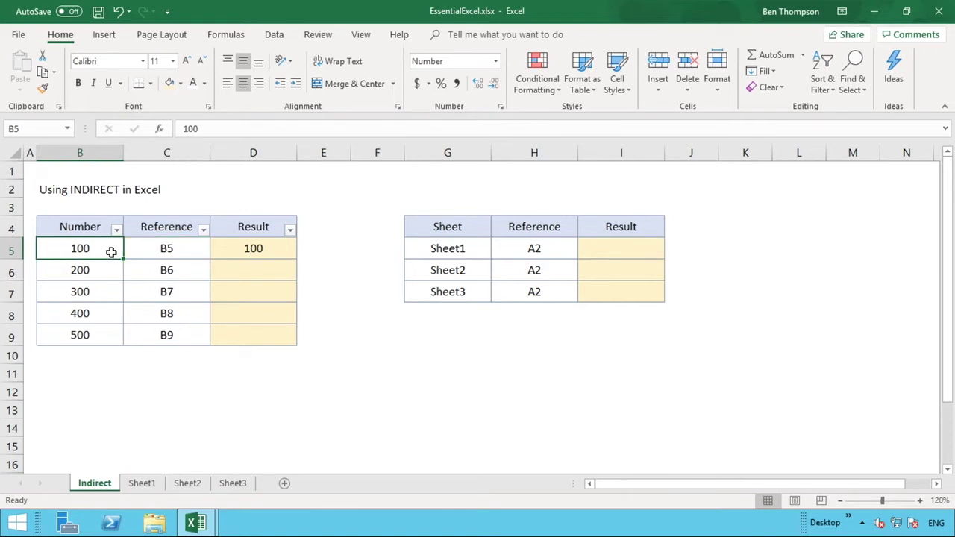
pyautogui.click(272, 249)
pyautogui.write('=')
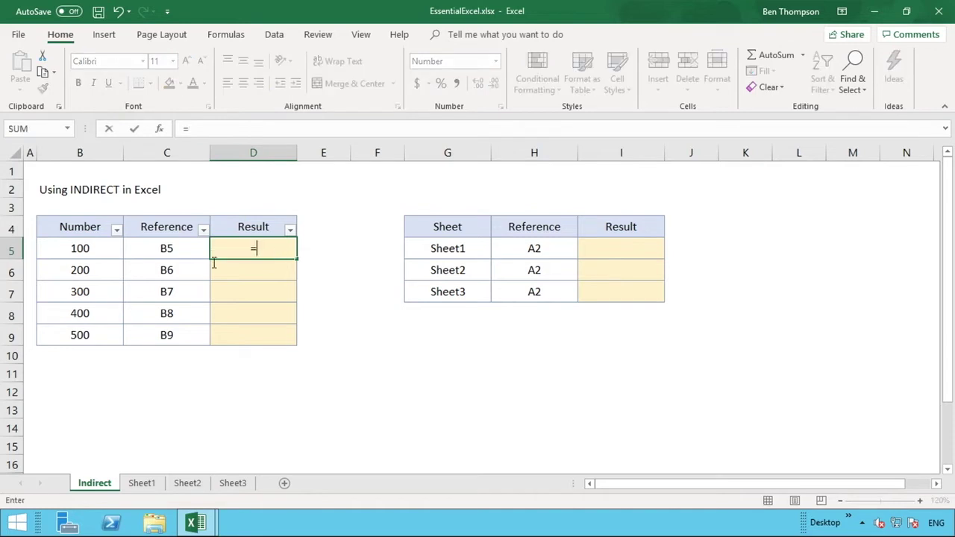
pyautogui.click(74, 247)
pyautogui.press('Return')
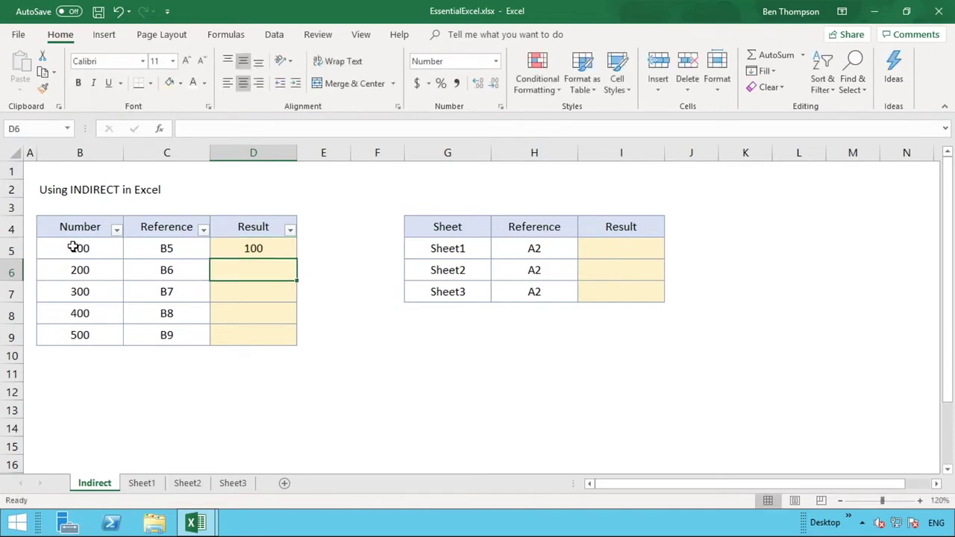
# Change the formula in cell D5 to INDIRECT with the quoted text reference "B5".
pyautogui.click(224, 249)
pyautogui.click(188, 129)
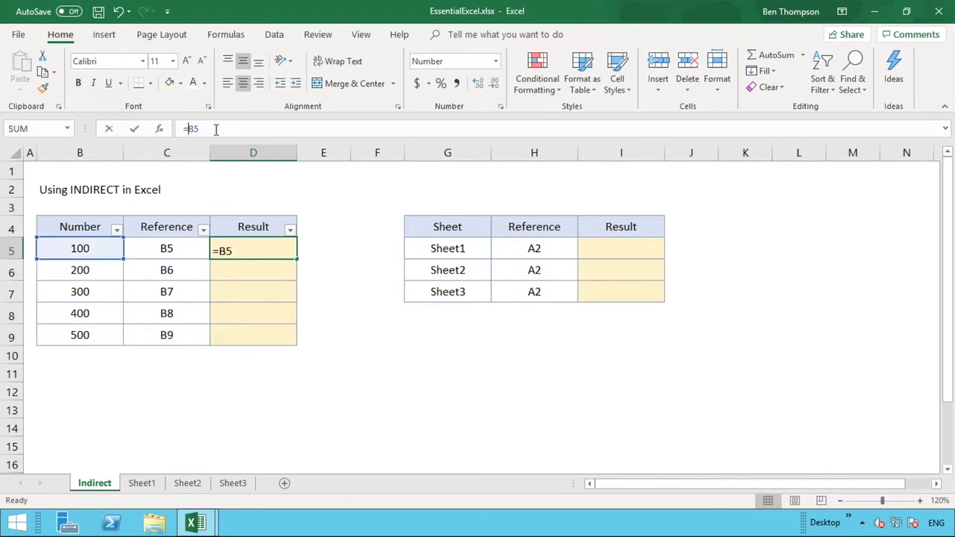
pyautogui.moveTo(188, 128); pyautogui.dragTo(214, 129)
pyautogui.write('Indirect')
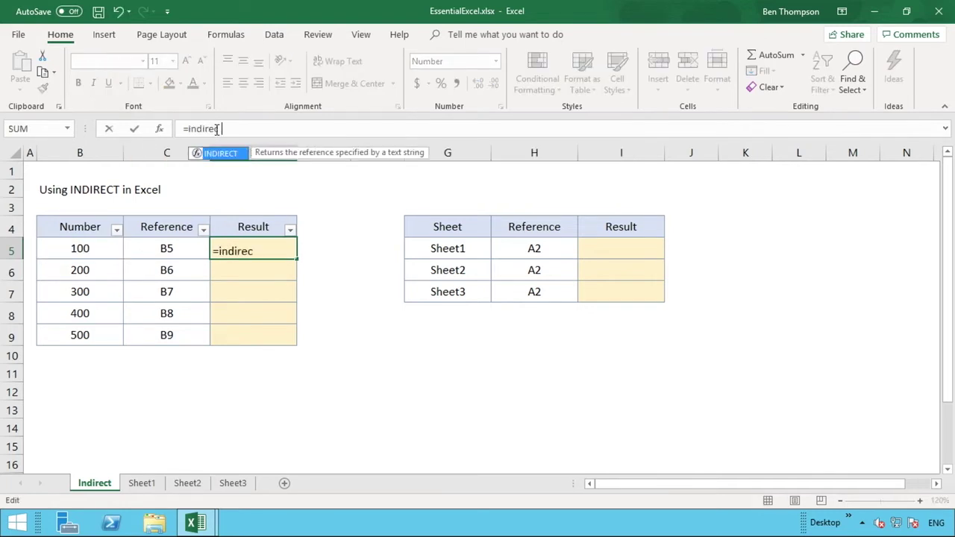
pyautogui.write('(')
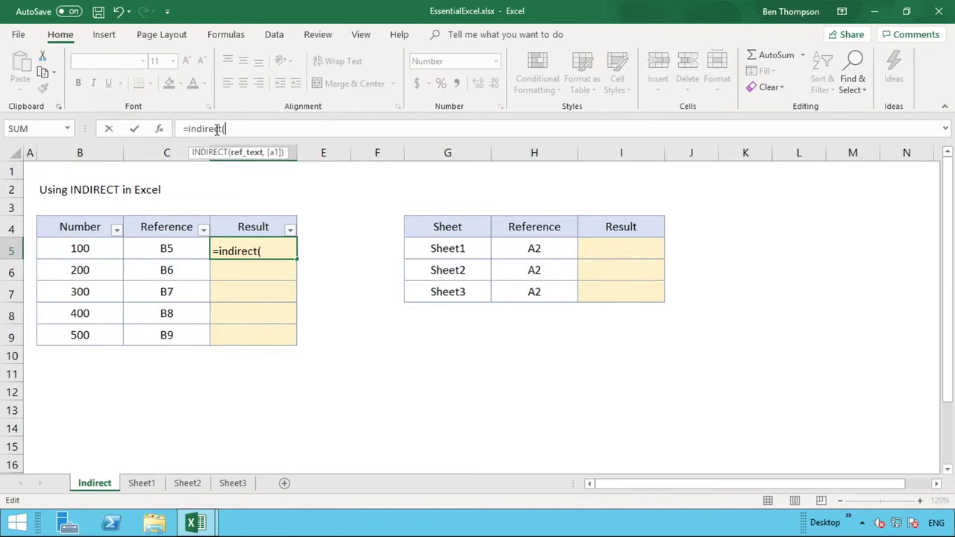
pyautogui.write('"B5")')
pyautogui.press('Return')
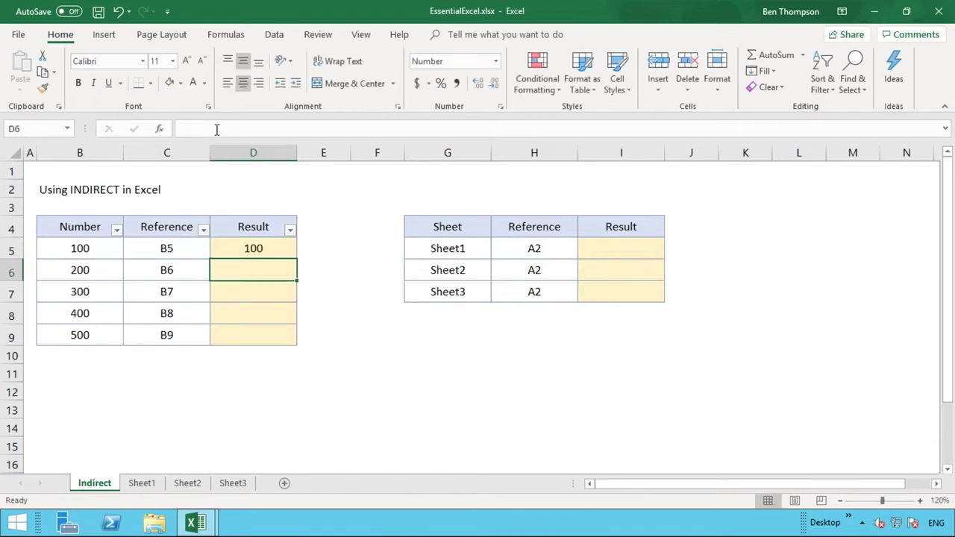
# Replace the quoted text in D5's INDIRECT formula with the cell reference C5.
pyautogui.click(273, 251)
pyautogui.click(249, 129)
pyautogui.press('BackSpace')
pyautogui.press('BackSpace')
pyautogui.press('BackSpace')
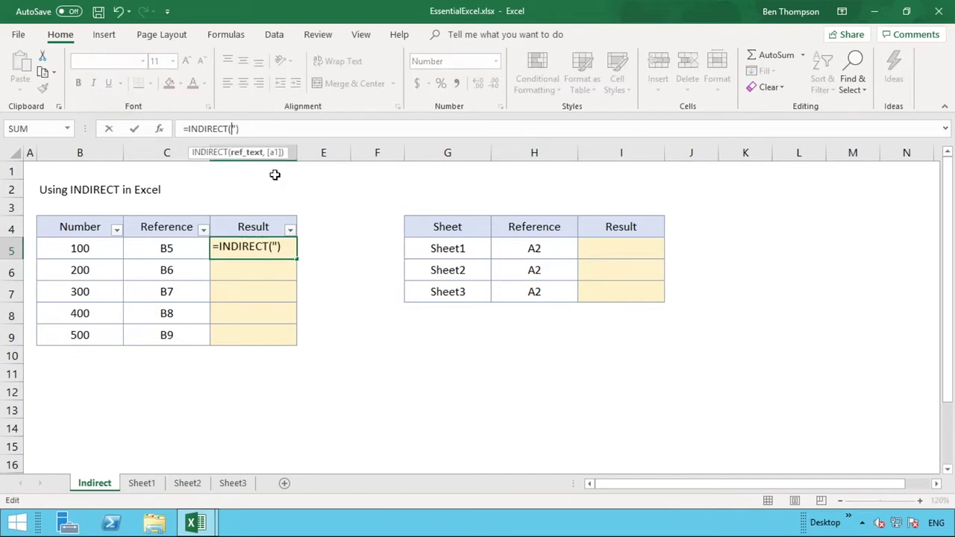
pyautogui.press('Delete')
pyautogui.write('c5')
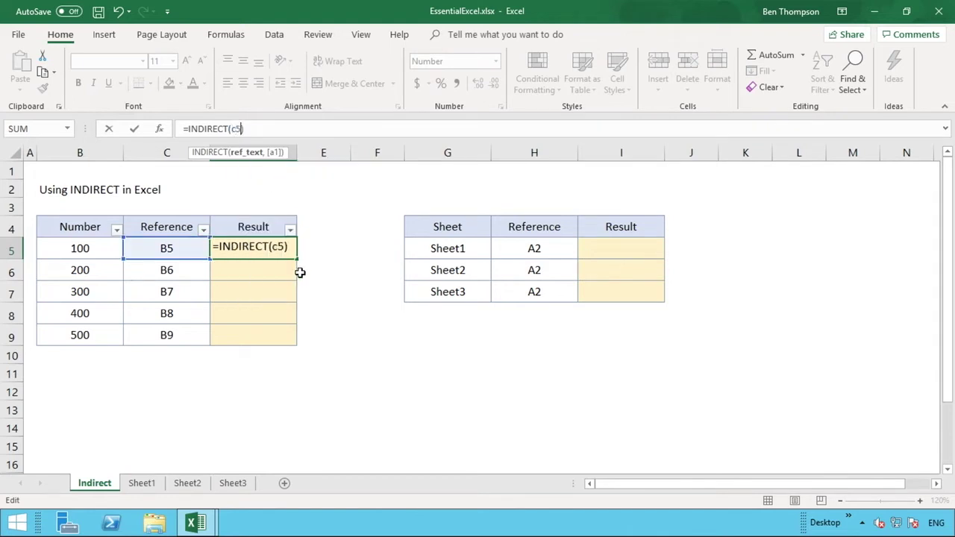
pyautogui.press('Return')
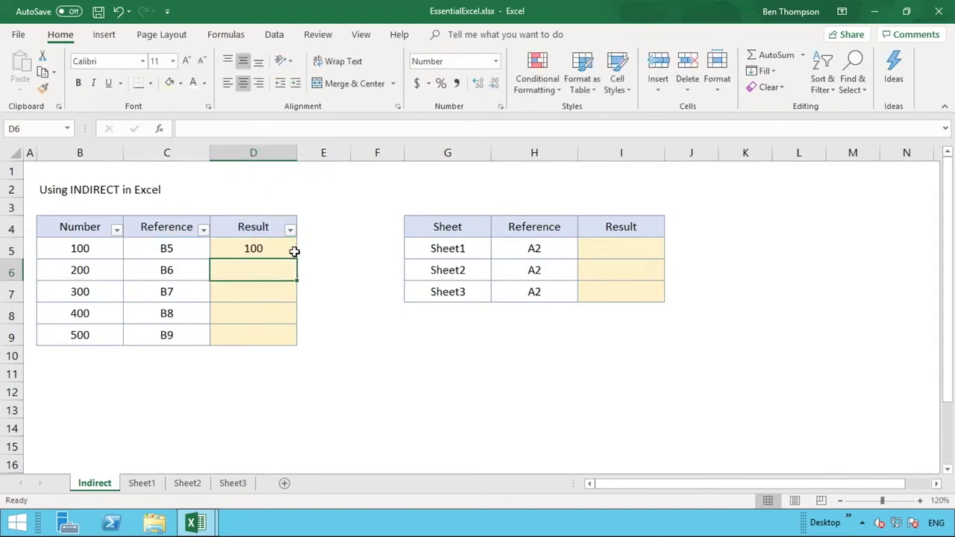
# Fill the INDIRECT formula from cell D5 down the Result column to D9.
pyautogui.click(293, 252)
pyautogui.moveTo(297, 259); pyautogui.dragTo(284, 351)
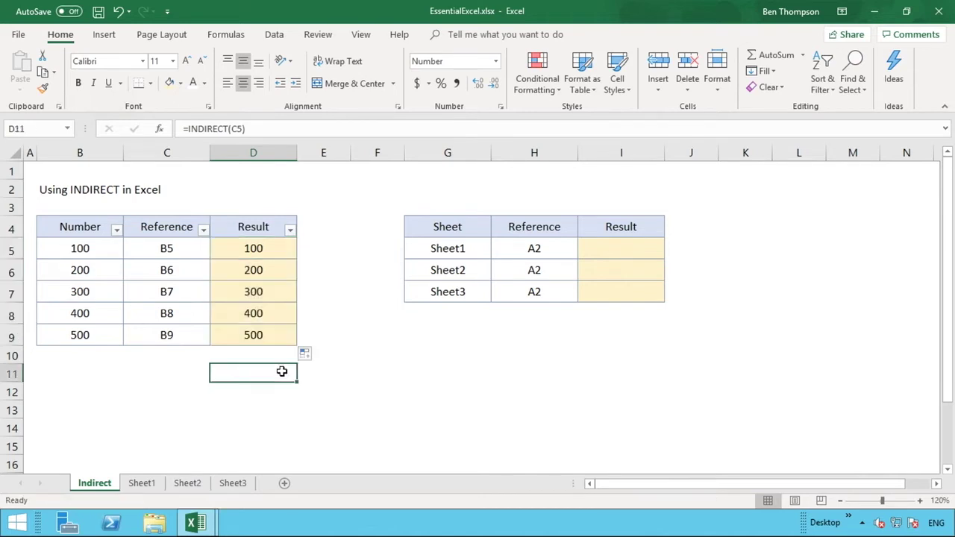
pyautogui.hotkey('ctrl', 'z')
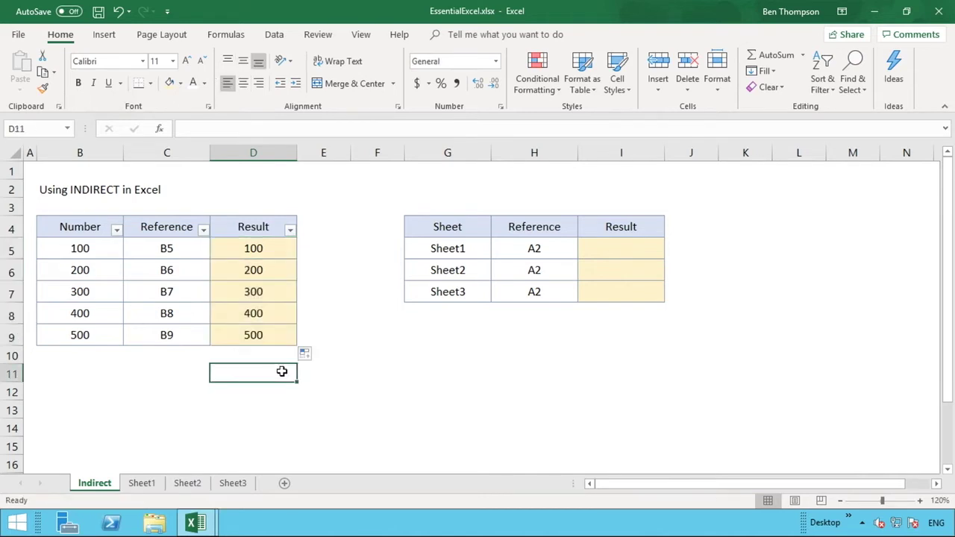
# Change the reference text in cell C9 to B6 and check the Result formula beside it.
pyautogui.doubleClick(186, 334)
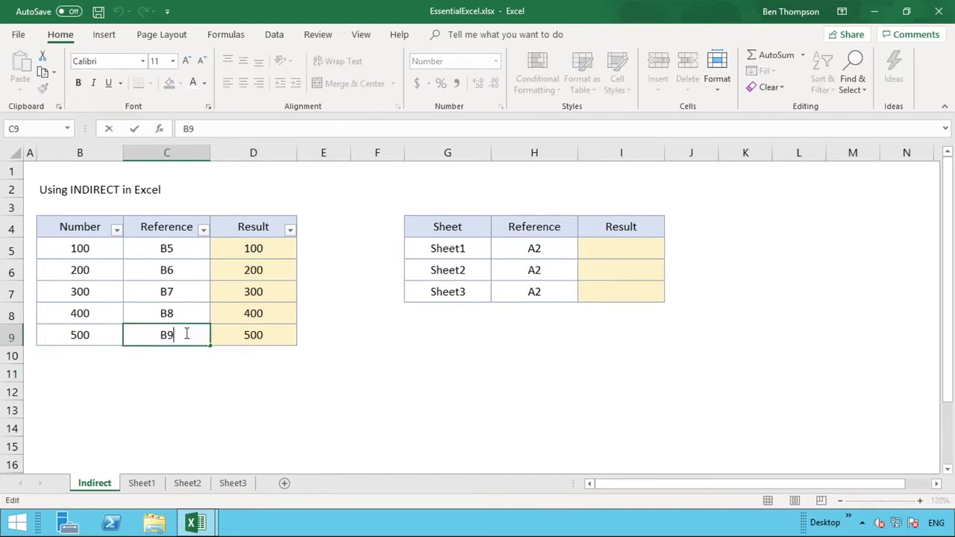
pyautogui.press('BackSpace')
pyautogui.write('6')
pyautogui.press('Return')
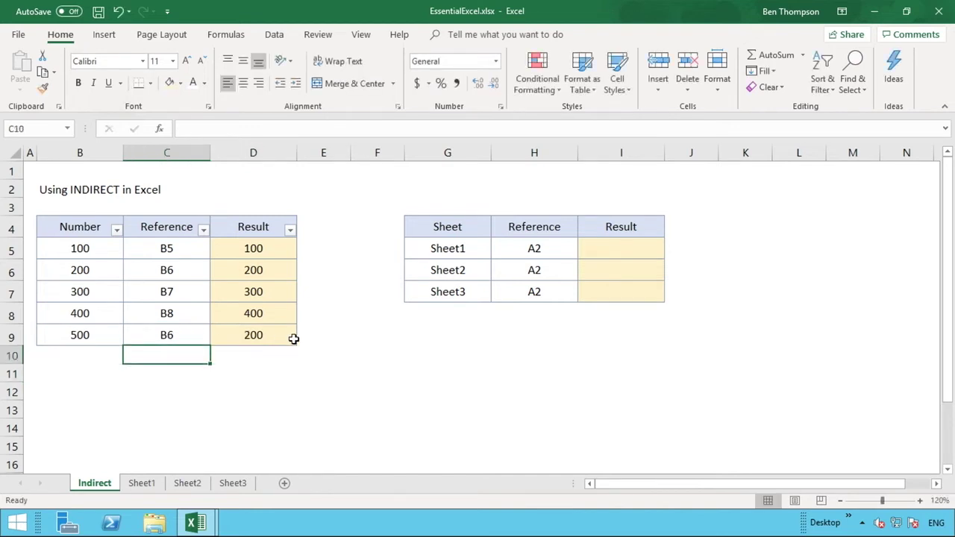
pyautogui.click(291, 339)
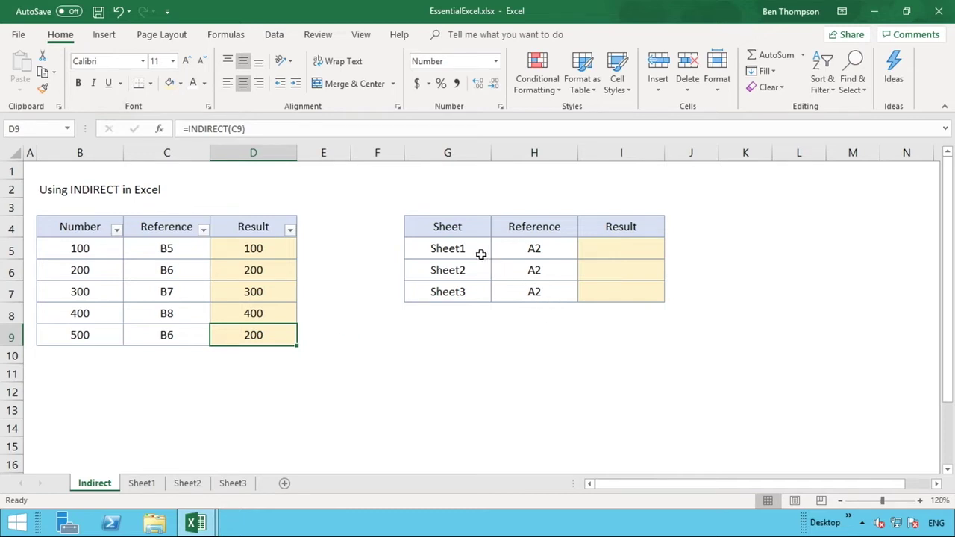
# Examine the Sheet and Reference table, and cell A2 on Sheet1, Sheet2 and Sheet3.
pyautogui.moveTo(482, 253); pyautogui.dragTo(534, 250)
pyautogui.moveTo(581, 278); pyautogui.dragTo(592, 296)
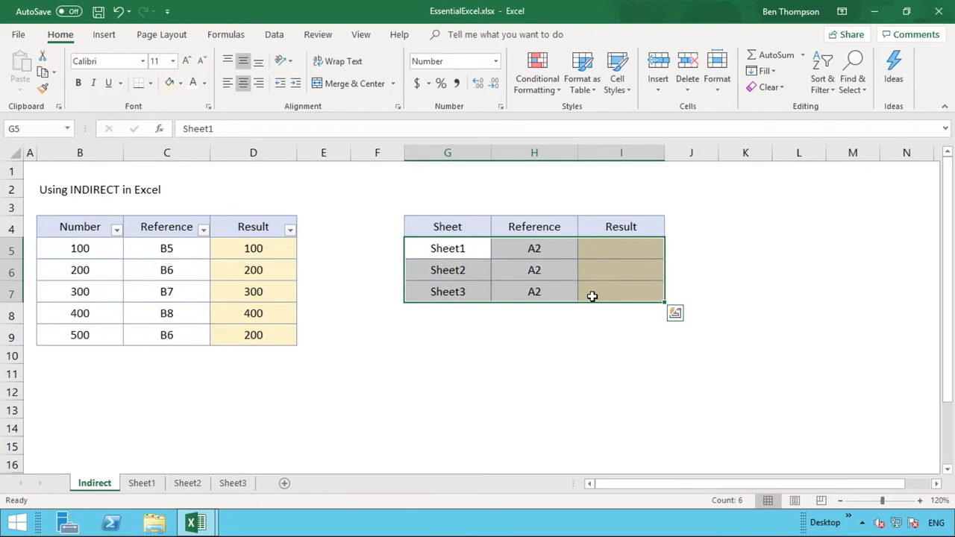
pyautogui.click(142, 485)
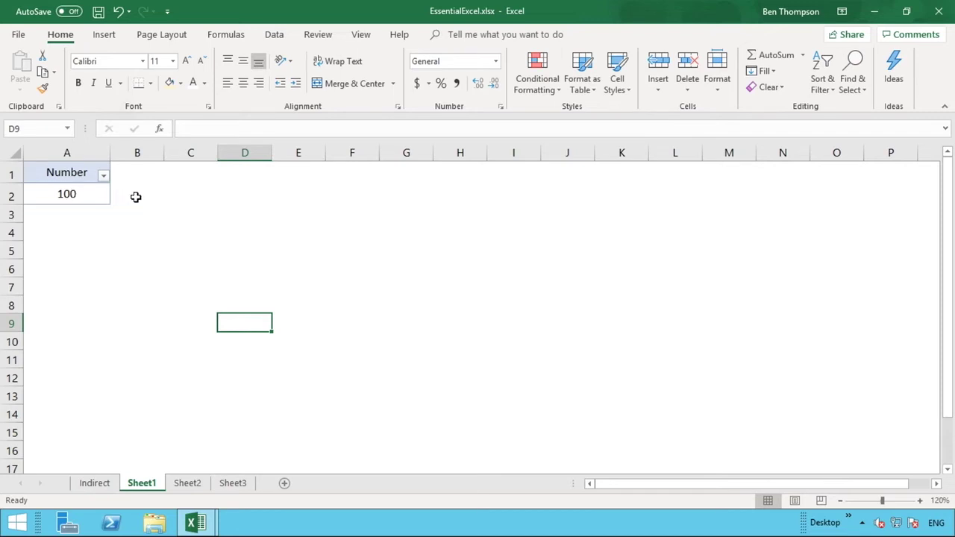
pyautogui.click(91, 195)
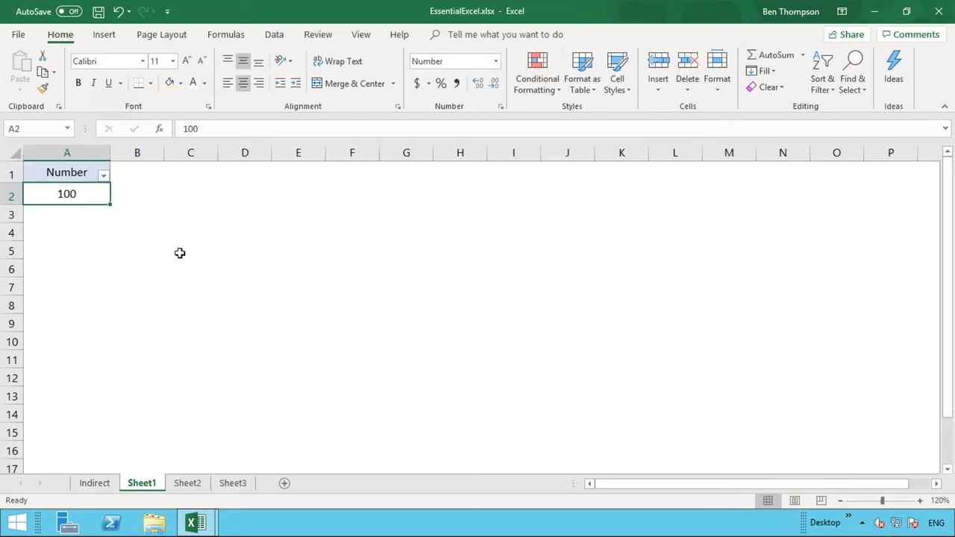
pyautogui.click(188, 482)
pyautogui.click(103, 197)
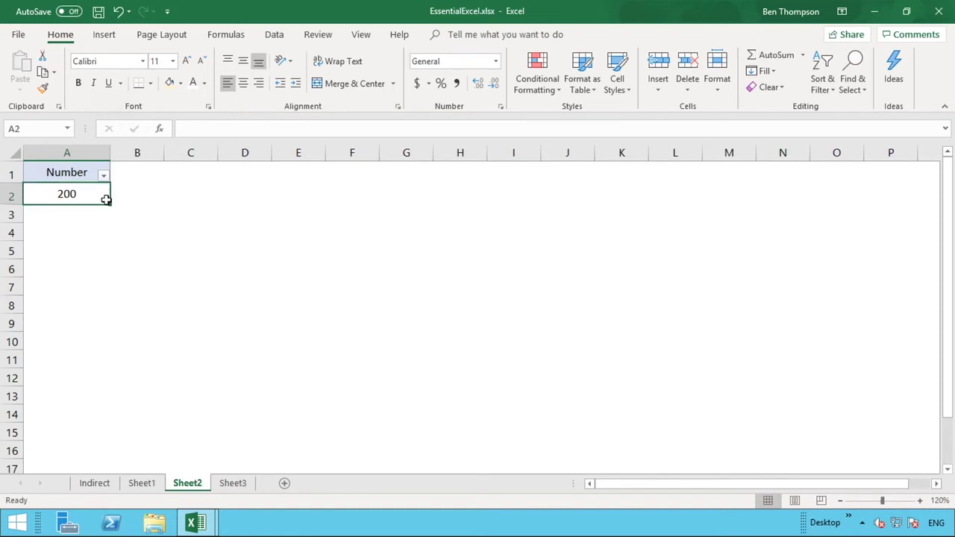
pyautogui.click(233, 485)
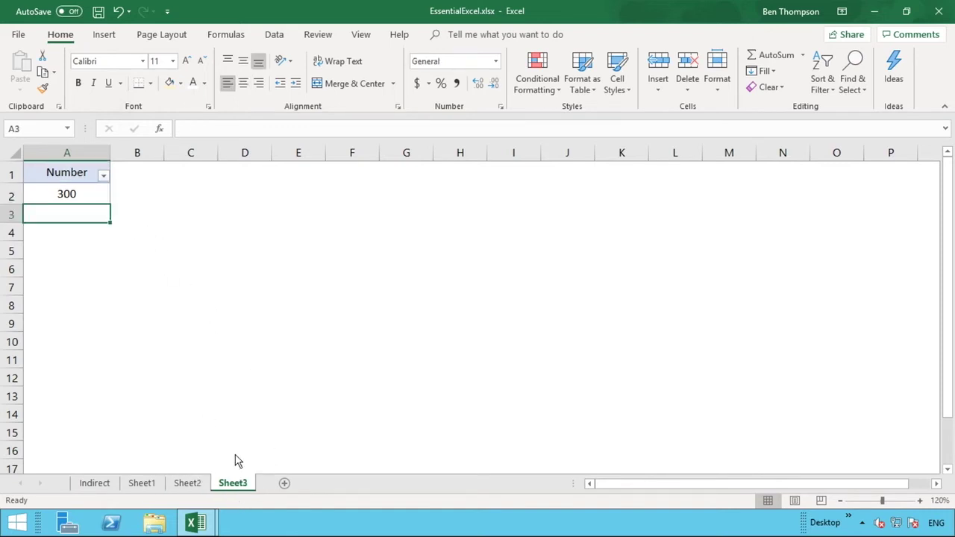
pyautogui.click(100, 193)
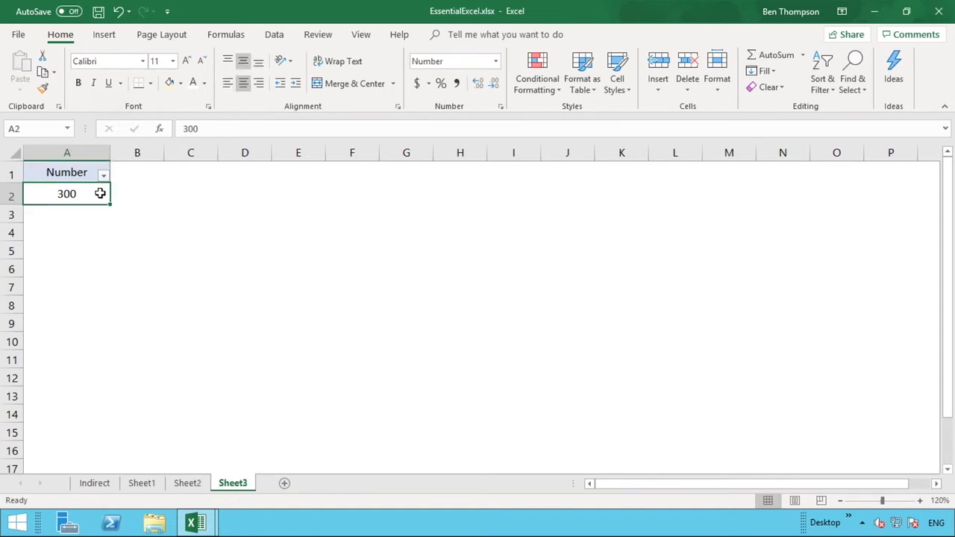
# Return to the Indirect sheet and examine the sheet names and cell references paired in G5:H7.
pyautogui.click(95, 483)
pyautogui.click(503, 322)
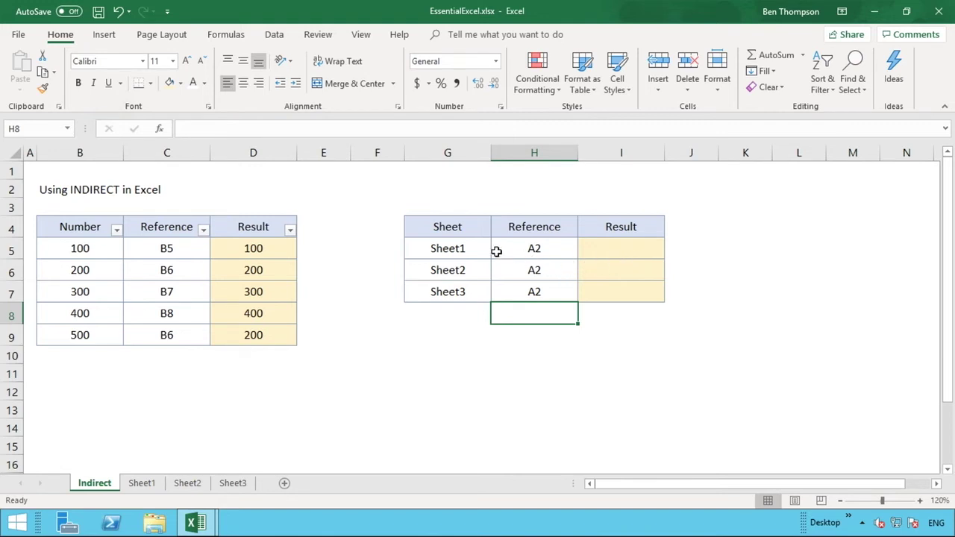
pyautogui.click(467, 248)
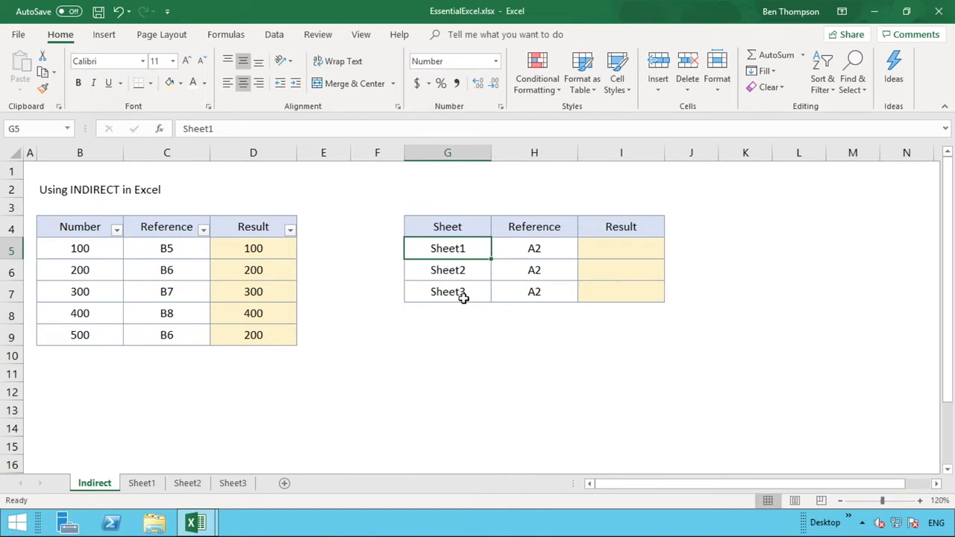
pyautogui.click(532, 249)
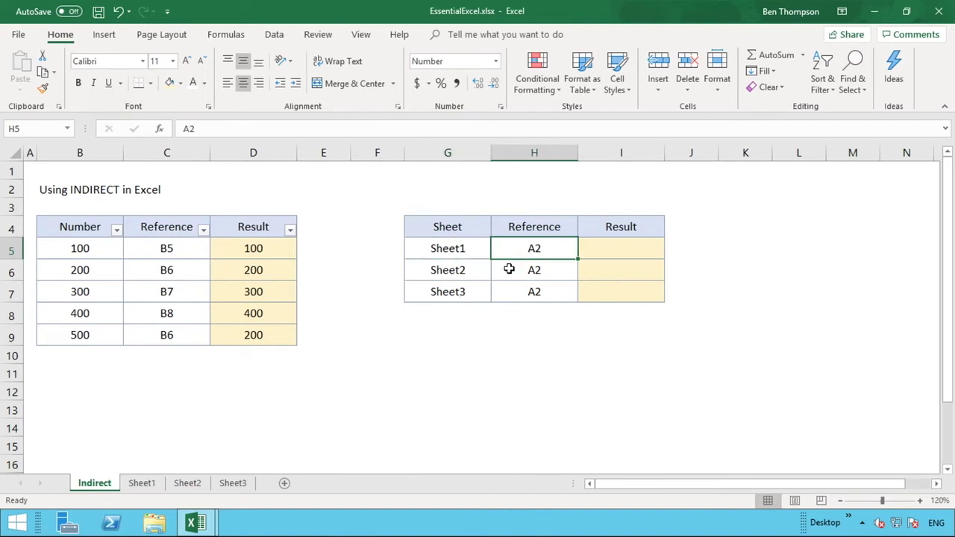
pyautogui.click(464, 267)
pyautogui.click(526, 270)
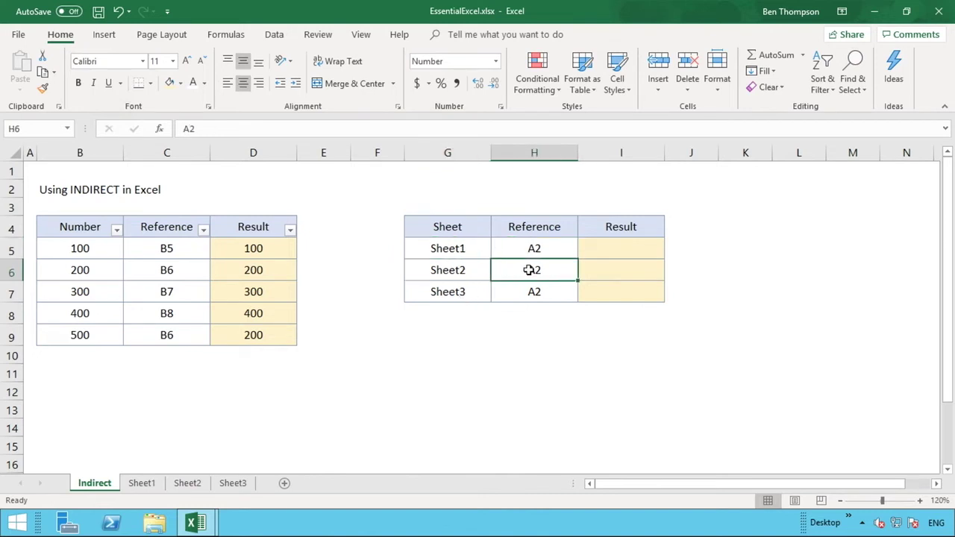
pyautogui.click(461, 293)
pyautogui.click(551, 297)
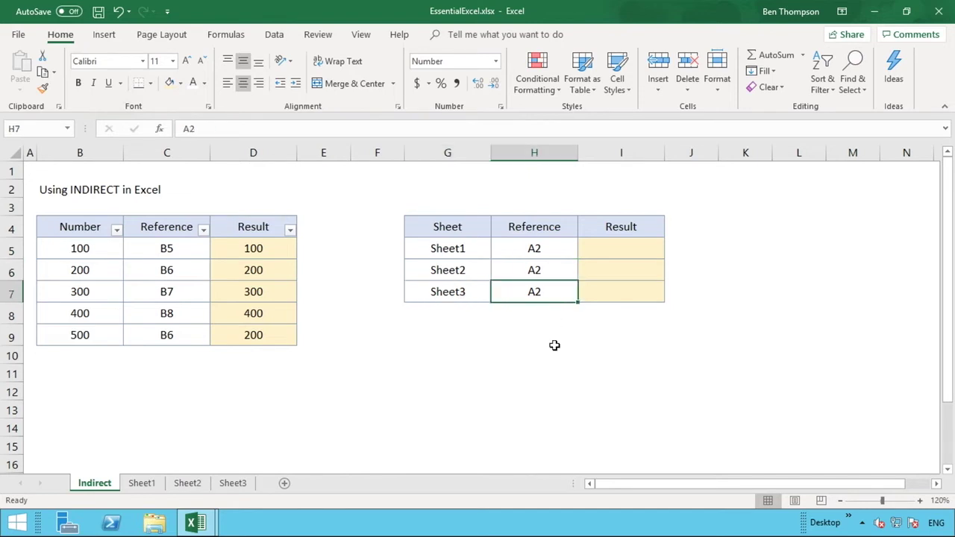
pyautogui.click(621, 251)
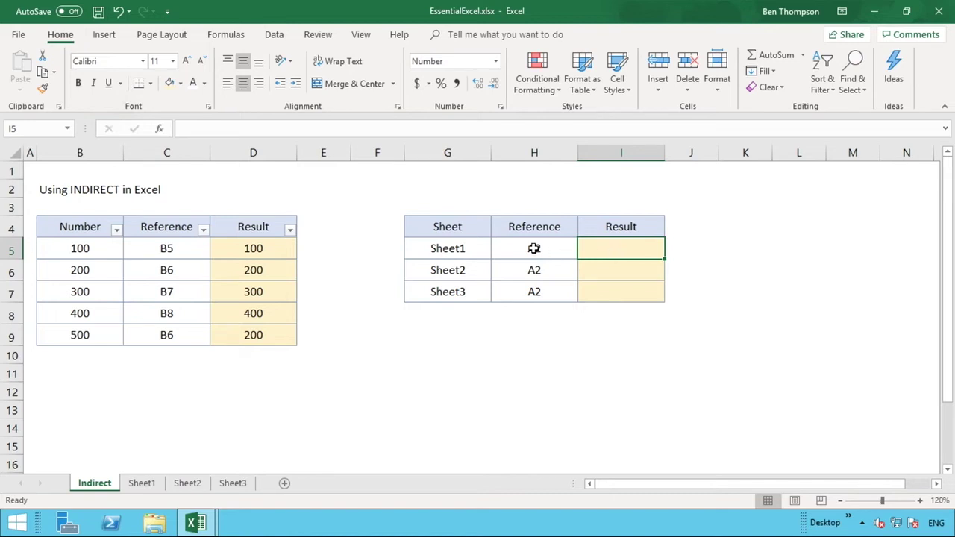
# Append an exclamation mark to the sheet names in G5:G7, making them Sheet1!, Sheet2! and Sheet3!
pyautogui.doubleClick(481, 245)
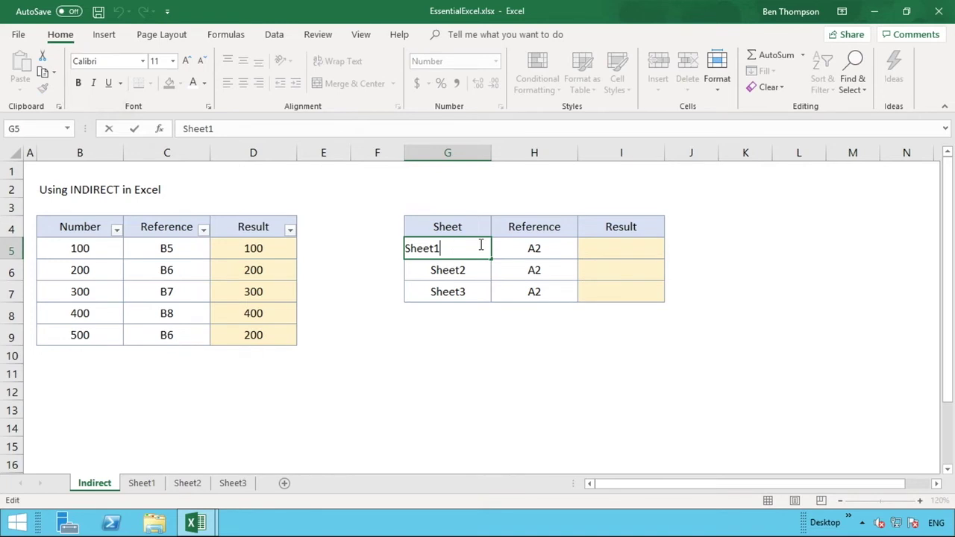
pyautogui.write('!')
pyautogui.press('Return')
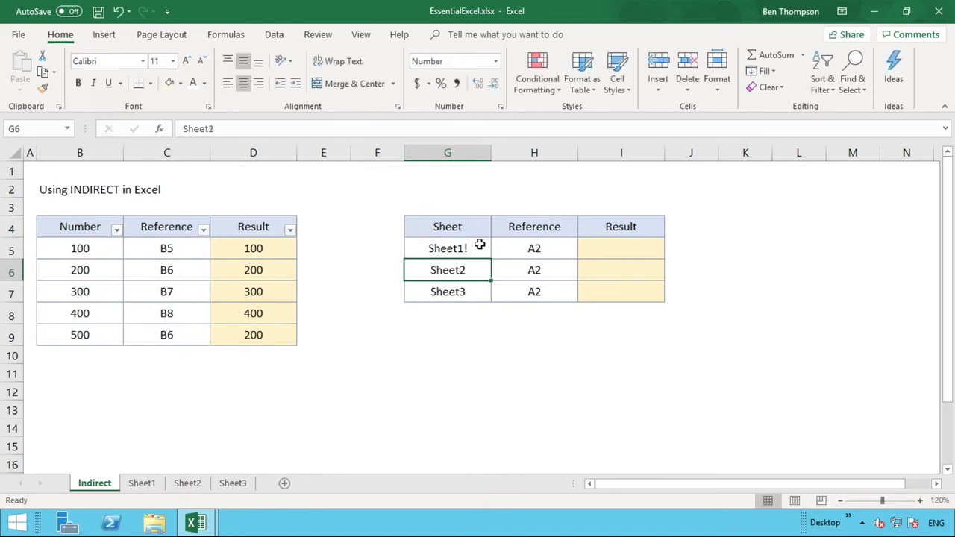
pyautogui.doubleClick(483, 270)
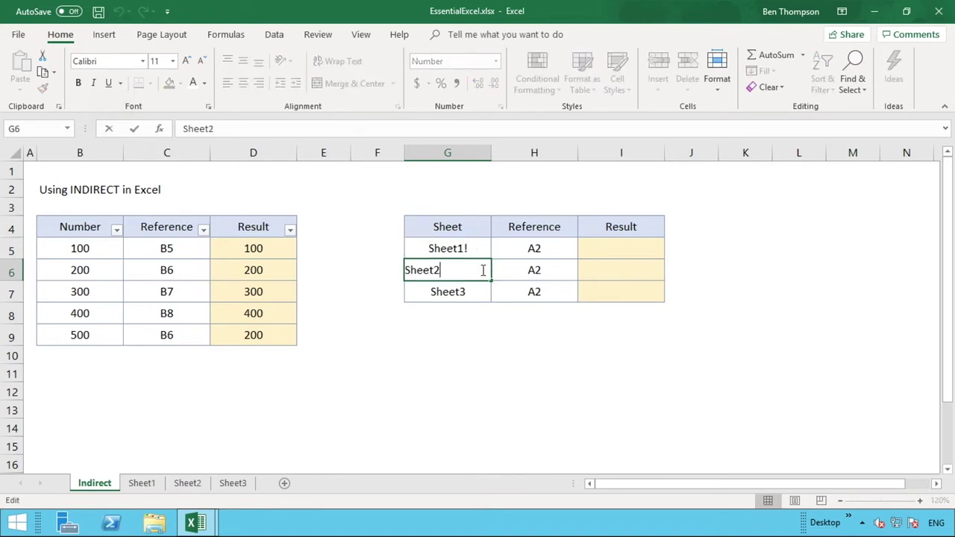
pyautogui.write('!')
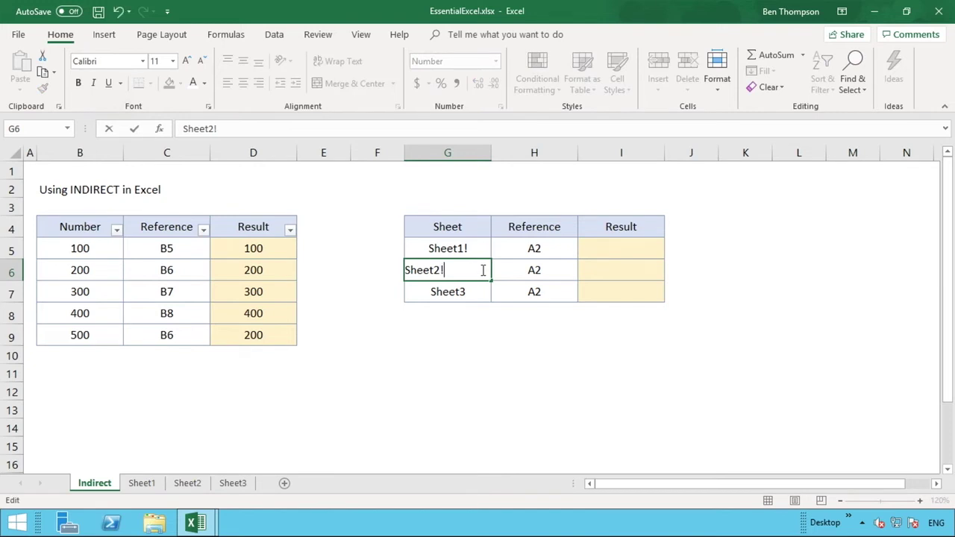
pyautogui.press('Return')
pyautogui.doubleClick(475, 291)
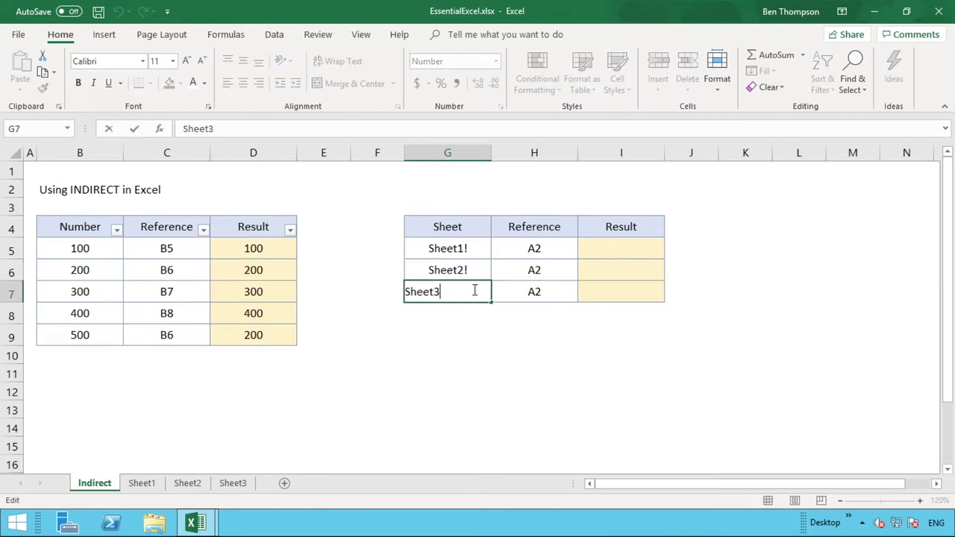
pyautogui.write('!')
pyautogui.press('Return')
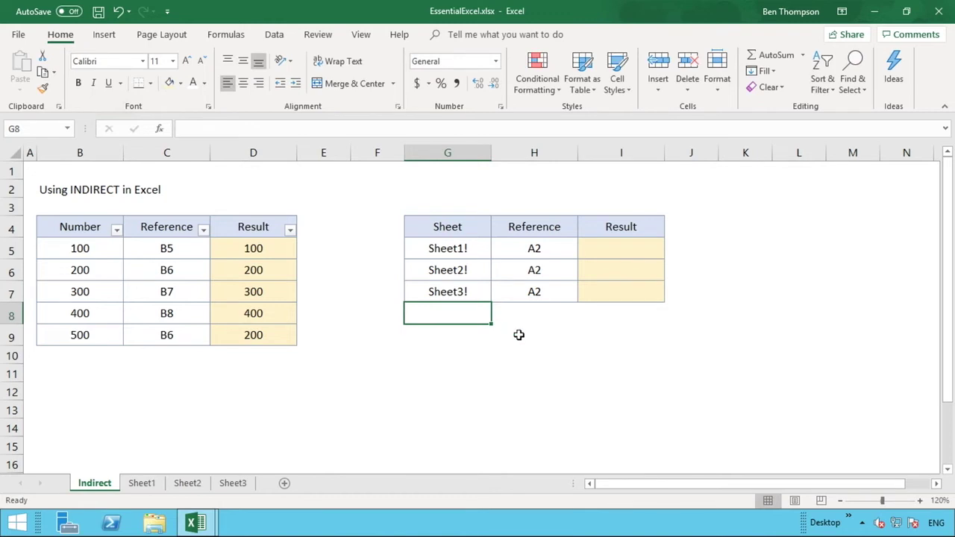
pyautogui.click(518, 335)
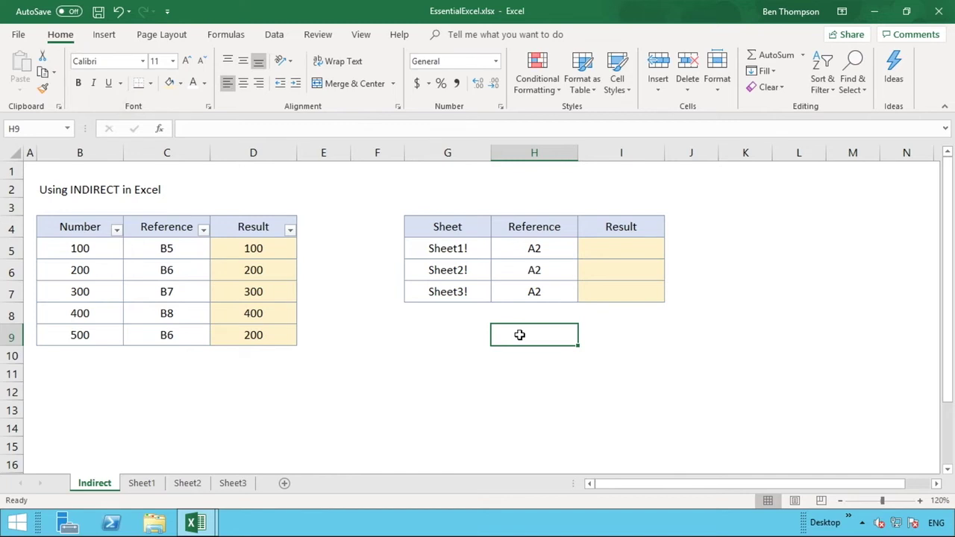
# Enter the formula =INDIRECT(G5&H5) in Result cell I5.
pyautogui.click(619, 248)
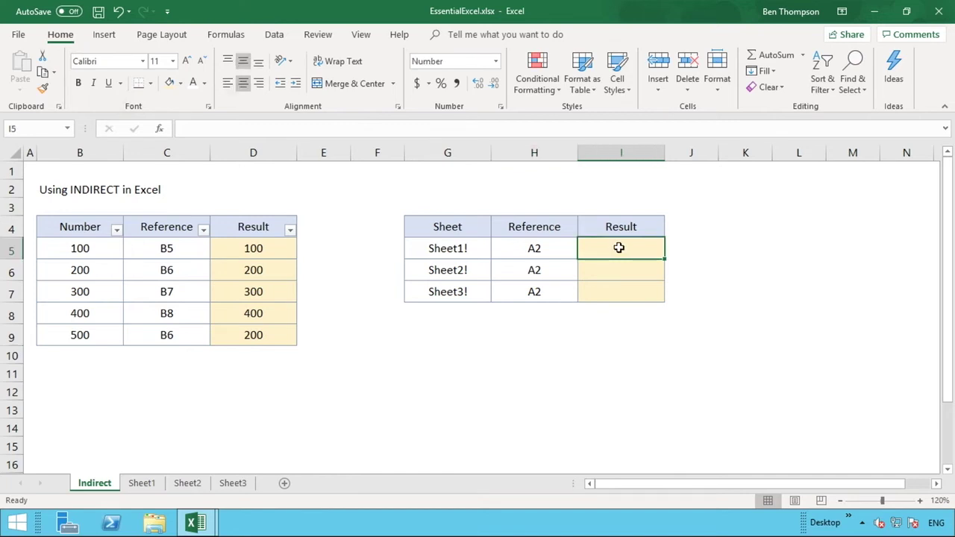
pyautogui.write('=indirect(')
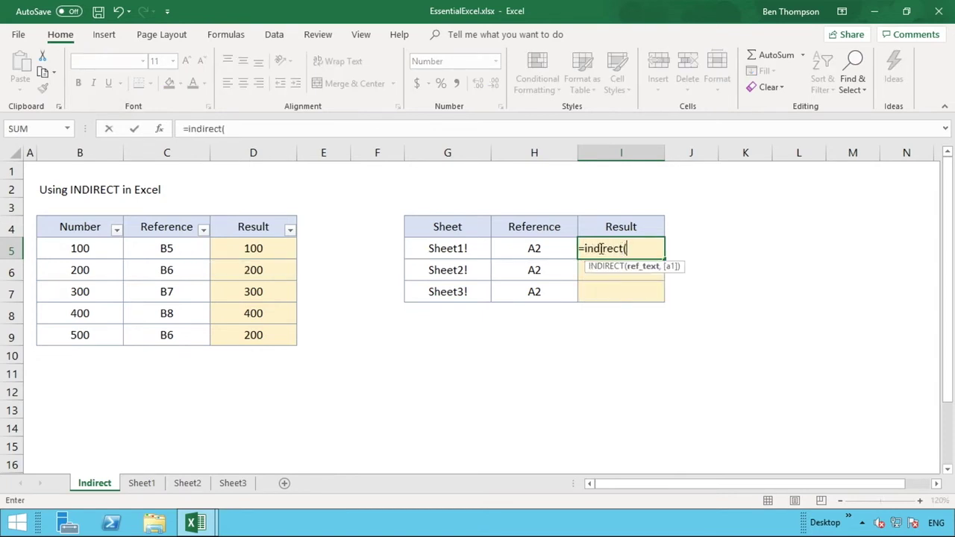
pyautogui.click(459, 249)
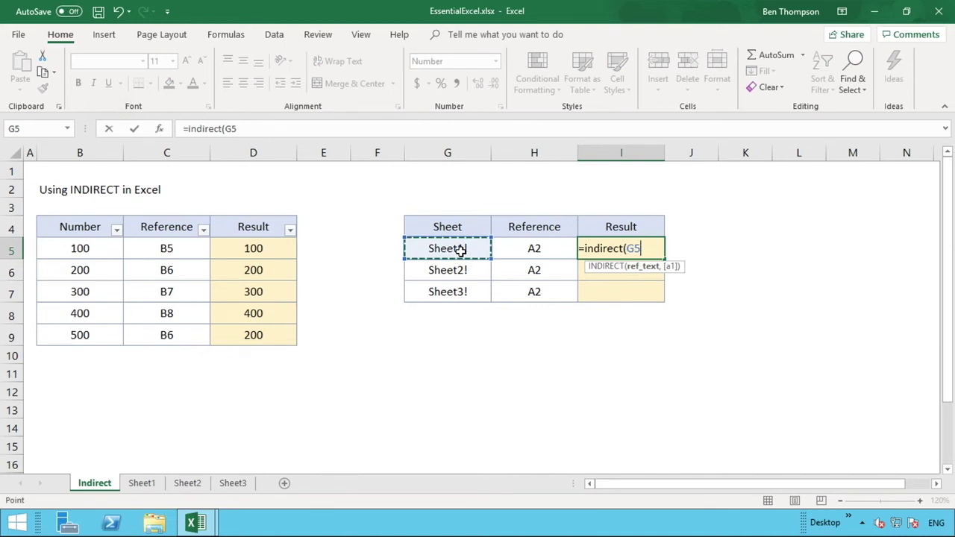
pyautogui.write('&')
pyautogui.click(533, 248)
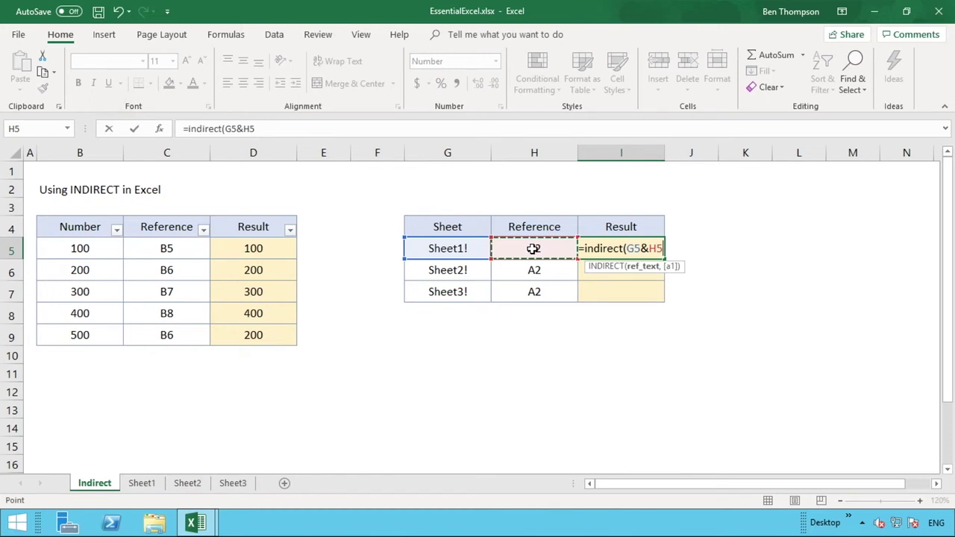
pyautogui.write(')')
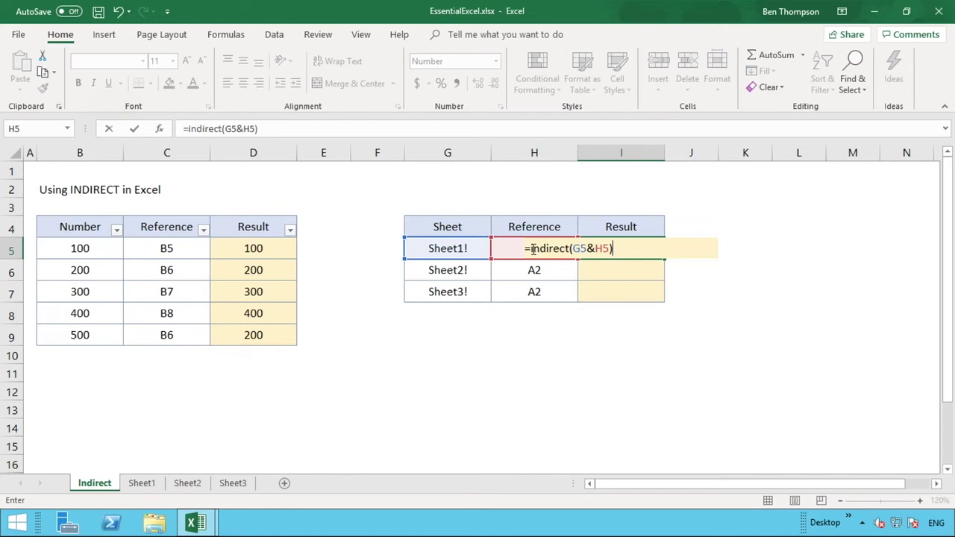
pyautogui.press('Return')
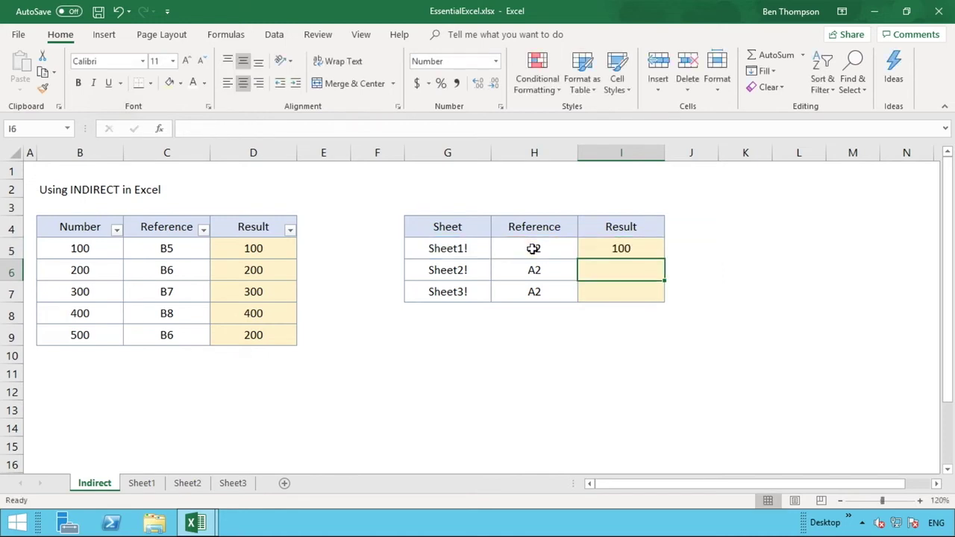
# Join the sheet name and reference in J5 with =G5&H5, and compare it with the INDIRECT formula in I5.
pyautogui.click(691, 247)
pyautogui.write('=')
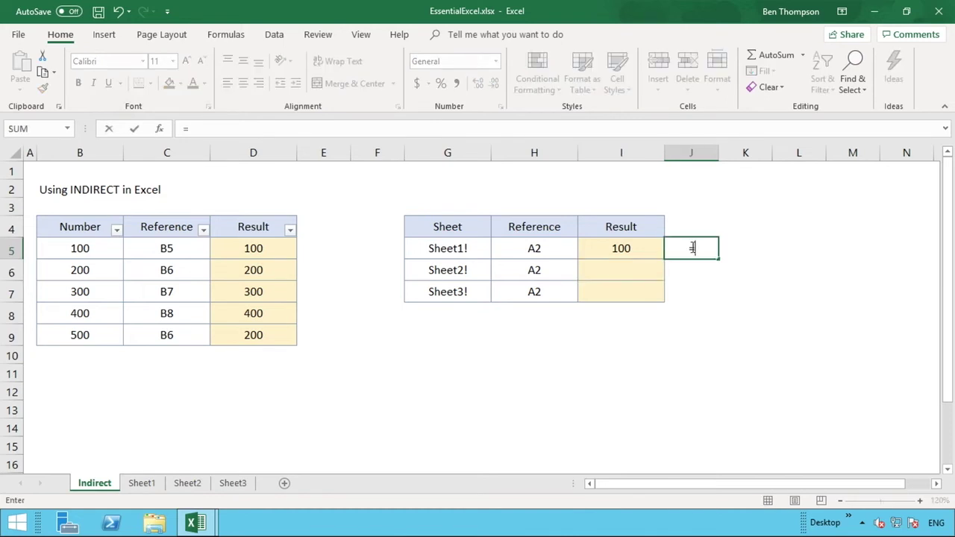
pyautogui.click(468, 248)
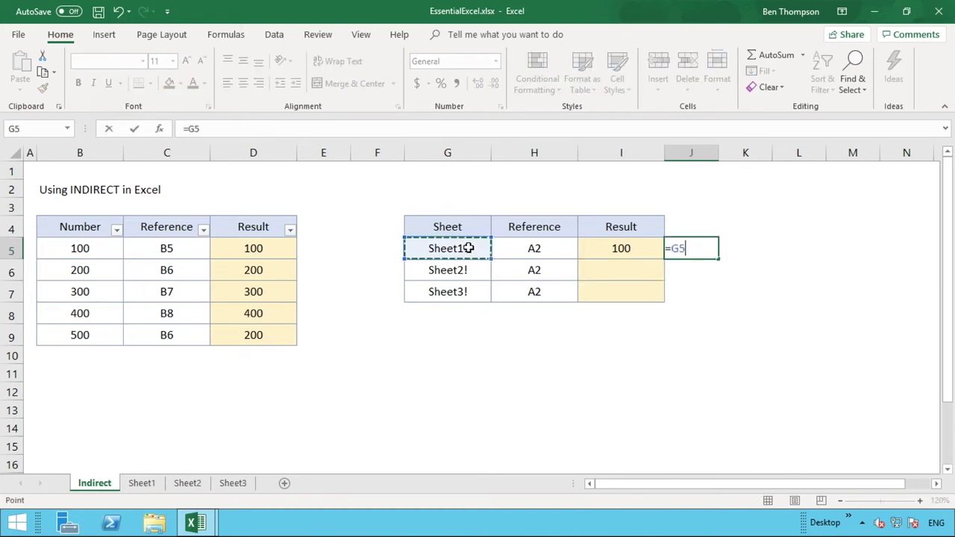
pyautogui.write('&')
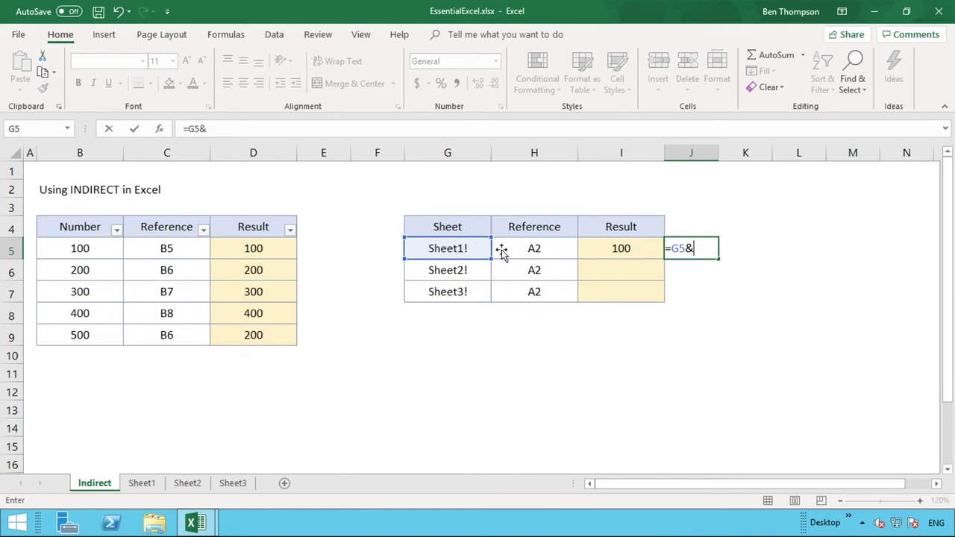
pyautogui.click(517, 247)
pyautogui.press('Return')
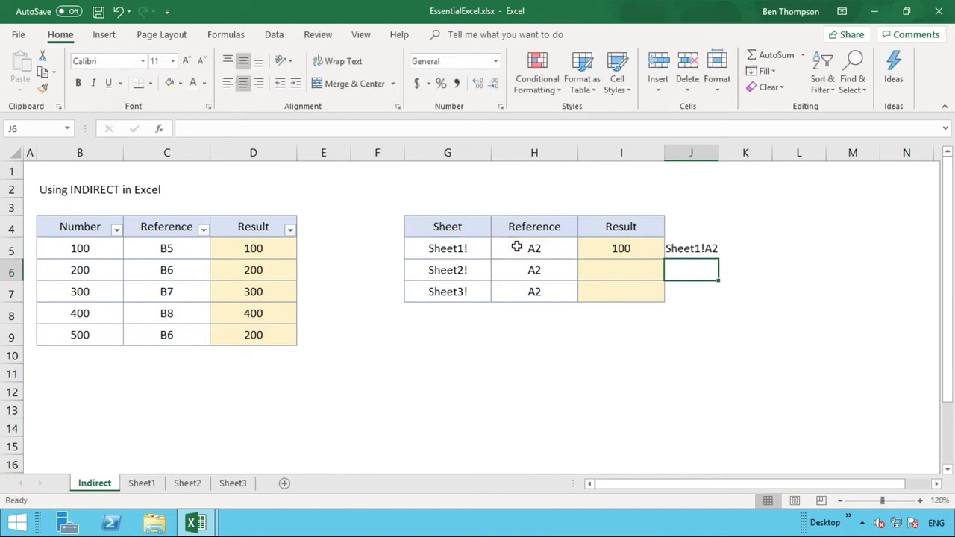
pyautogui.click(707, 250)
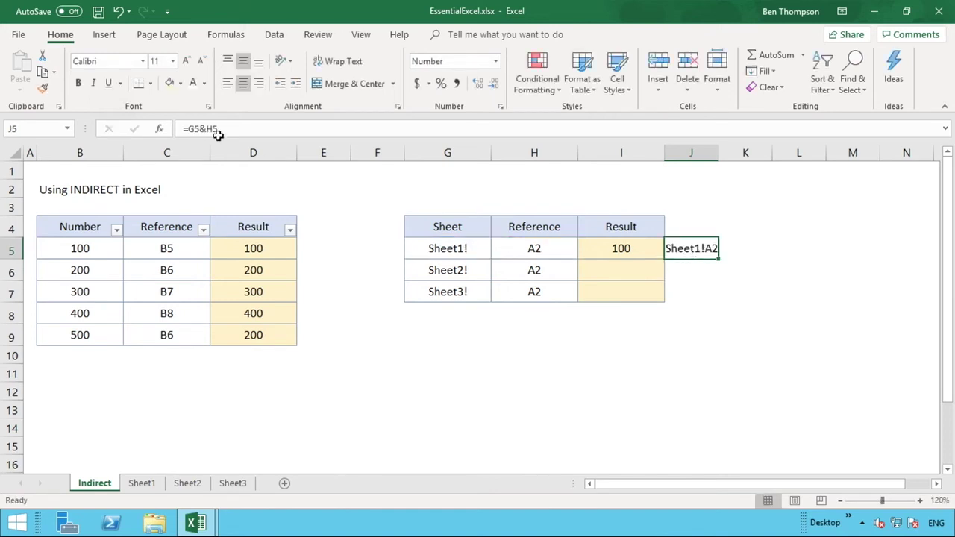
pyautogui.click(543, 249)
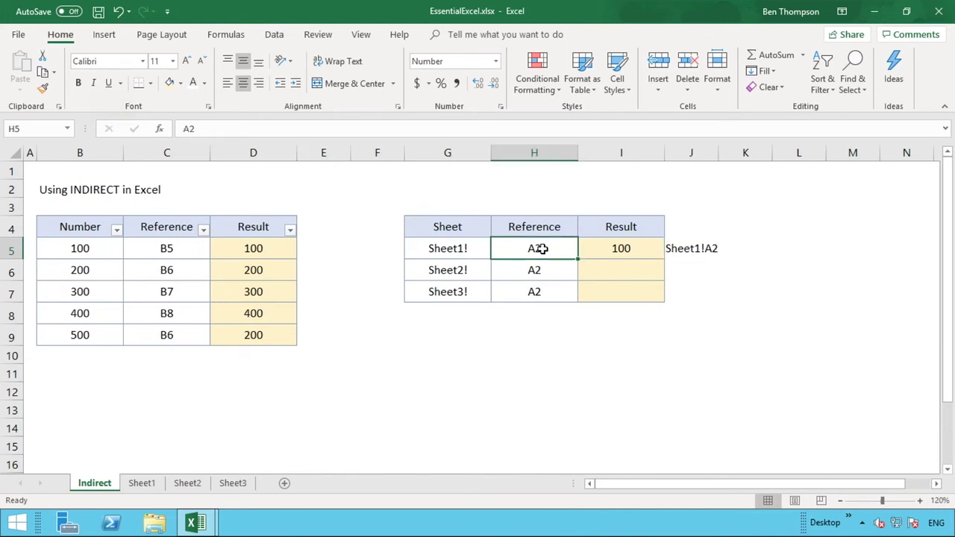
pyautogui.click(638, 256)
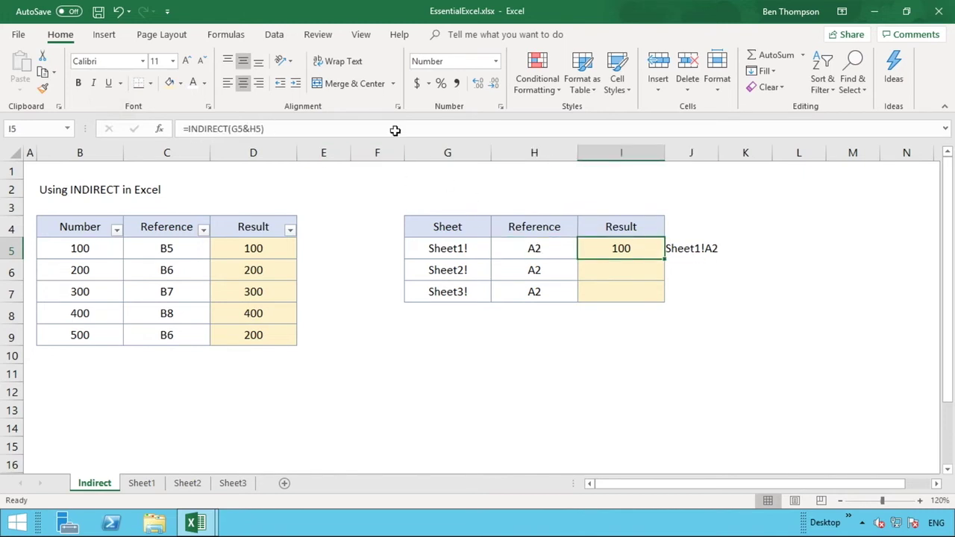
# Clear the test formula from cell J5.
pyautogui.click(710, 247)
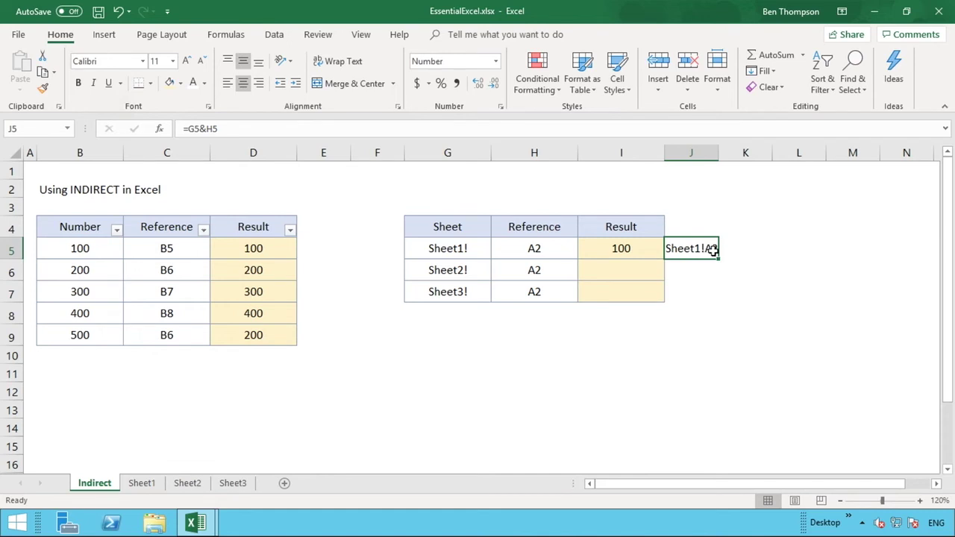
pyautogui.doubleClick(700, 253)
pyautogui.press('Escape')
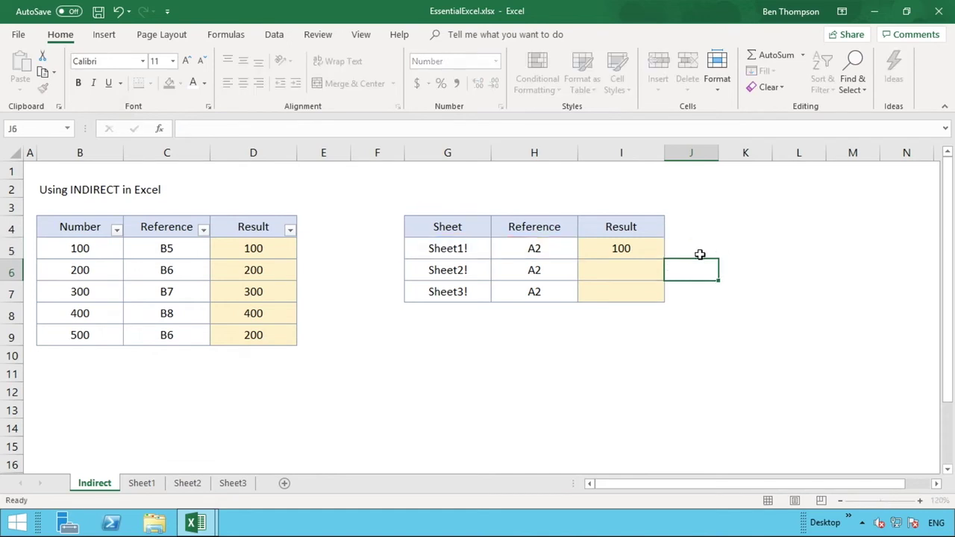
# Fill the INDIRECT formula from cell I5 down the Result column to I7.
pyautogui.click(639, 254)
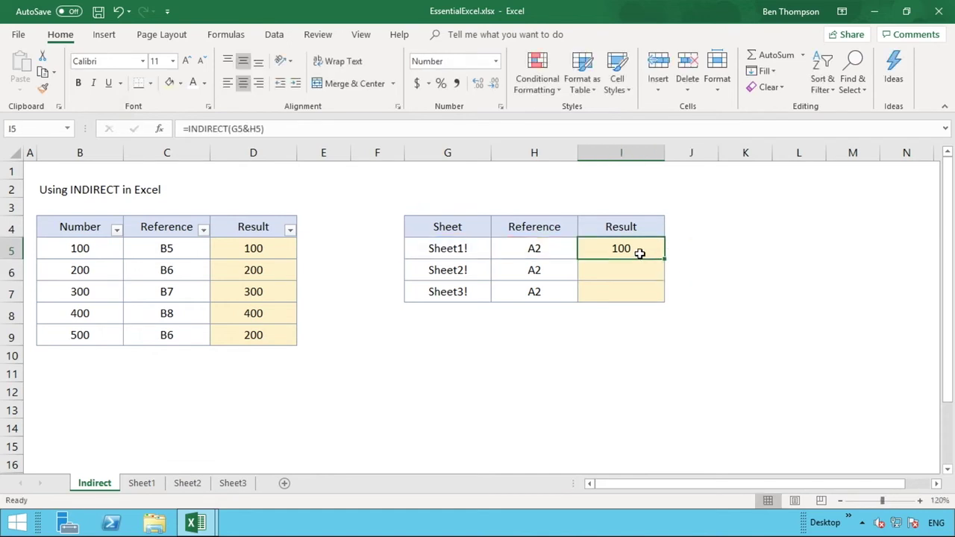
pyautogui.moveTo(663, 258); pyautogui.dragTo(660, 297)
pyautogui.click(693, 297)
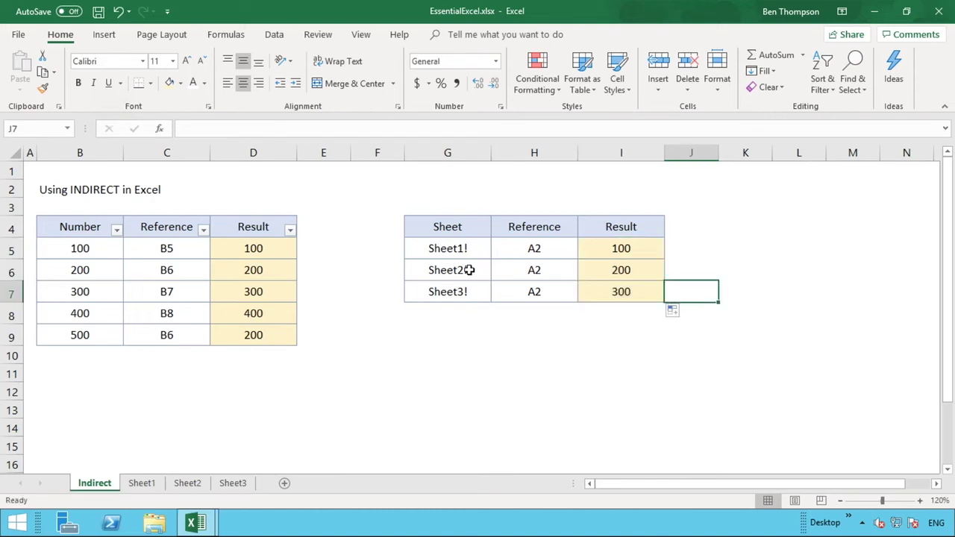
# Remove the exclamation mark from the sheet name in cell G5, leaving Sheet1.
pyautogui.click(638, 247)
pyautogui.doubleClick(483, 248)
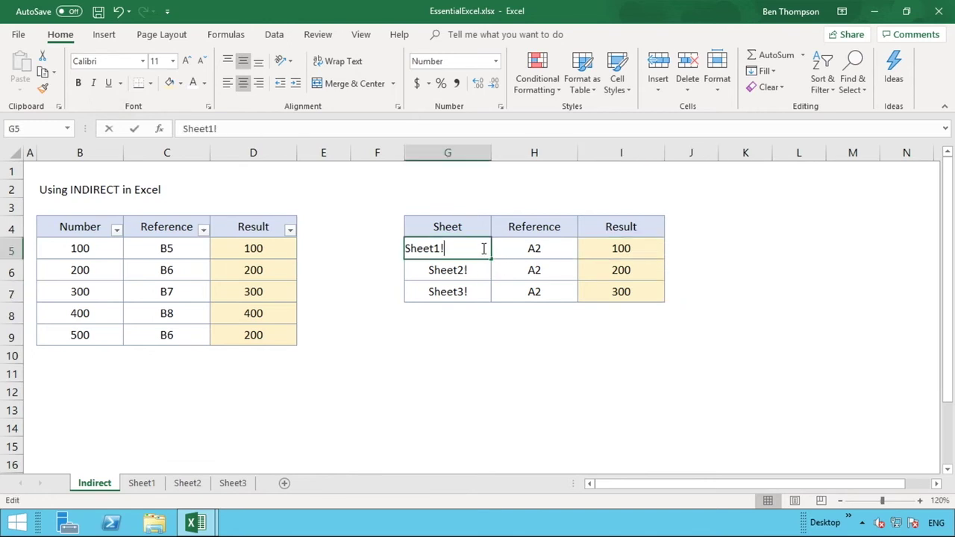
pyautogui.press('BackSpace')
pyautogui.press('Return')
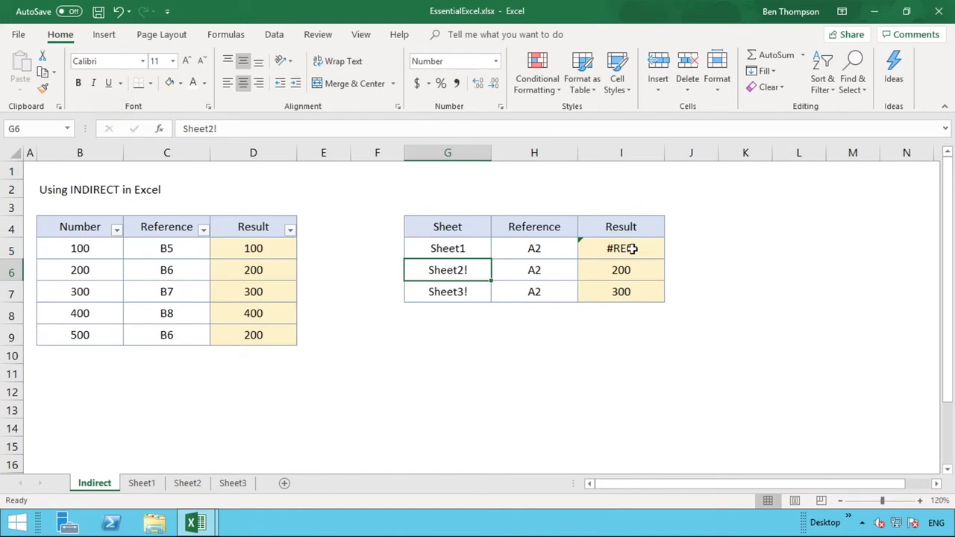
# Add an exclamation mark between the sheet name and reference in cell I5, making the formula =INDIRECT(G5&"!"&H5).
pyautogui.click(632, 248)
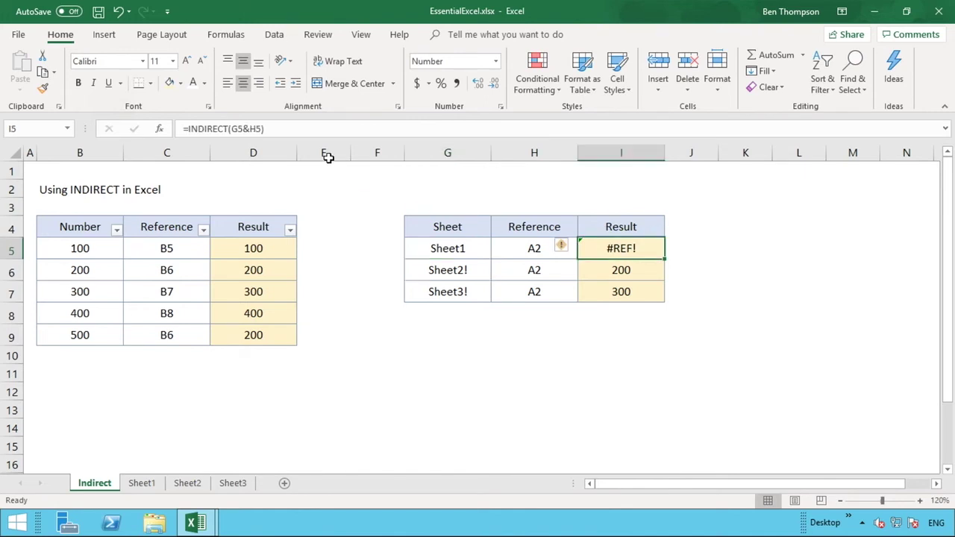
pyautogui.click(250, 129)
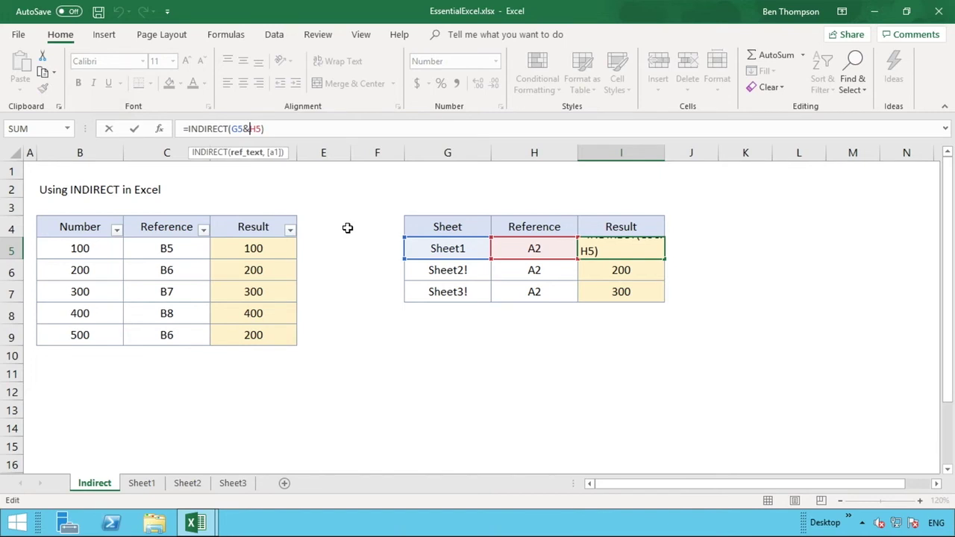
pyautogui.write('"!"')
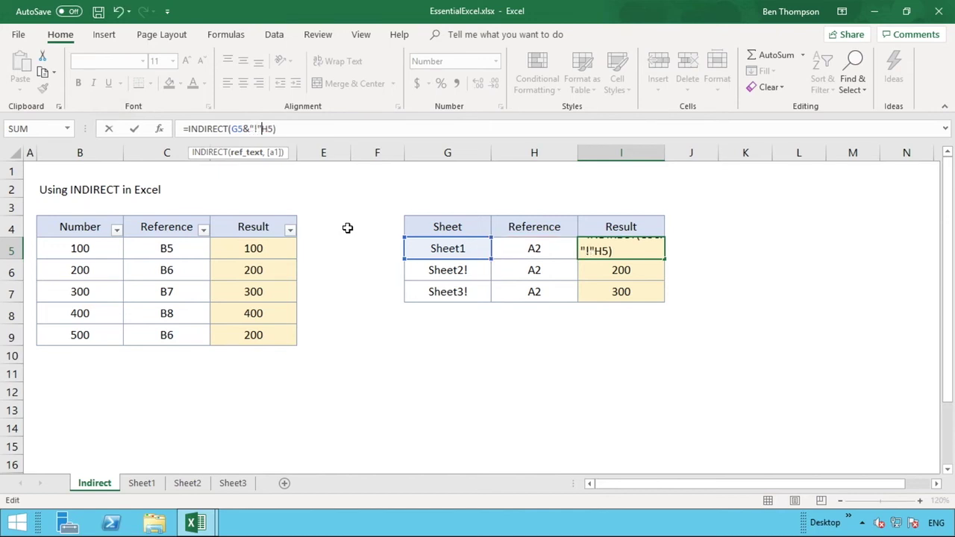
pyautogui.write('&')
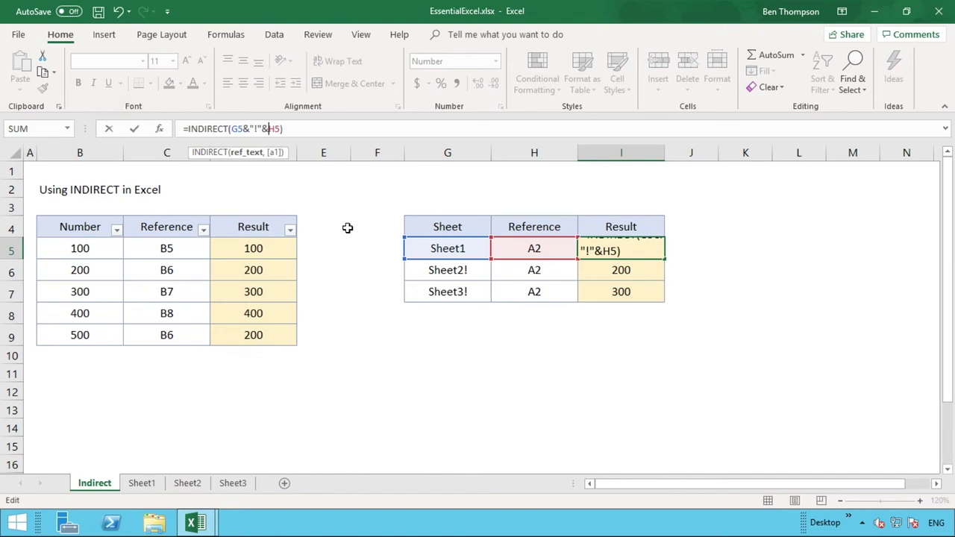
pyautogui.press('Return')
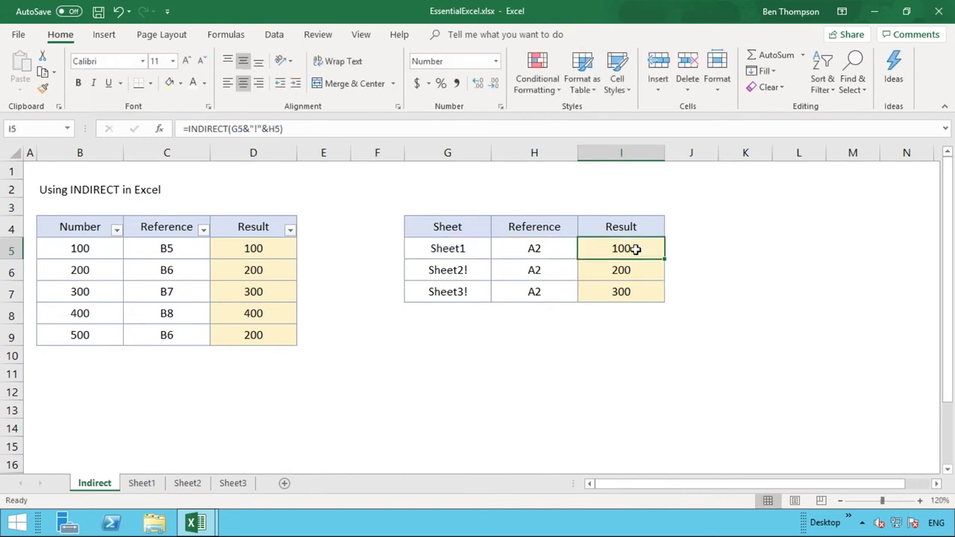
# Replace the argument of the INDIRECT formula in cell I5 with the fixed text reference "Sheet1!A2".
pyautogui.click(270, 129)
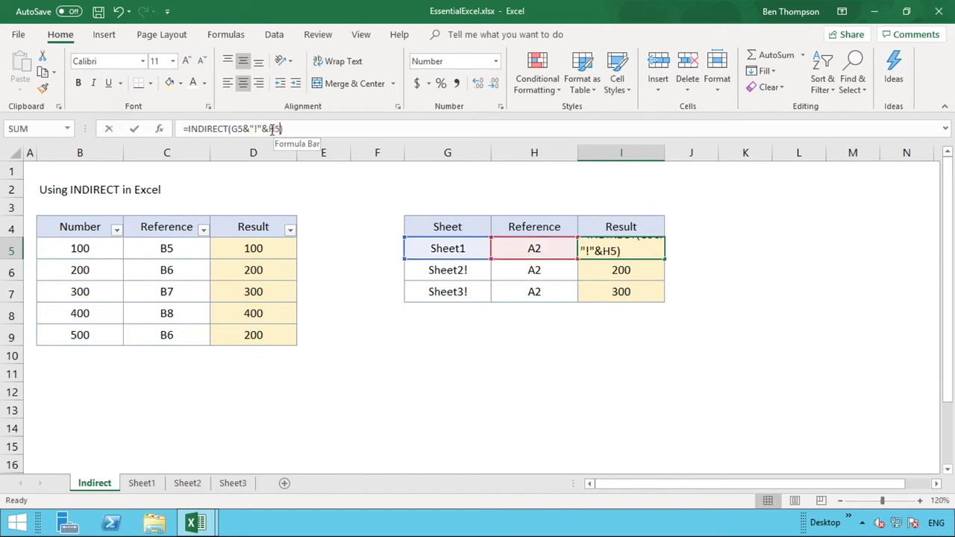
pyautogui.moveTo(280, 129); pyautogui.dragTo(231, 129)
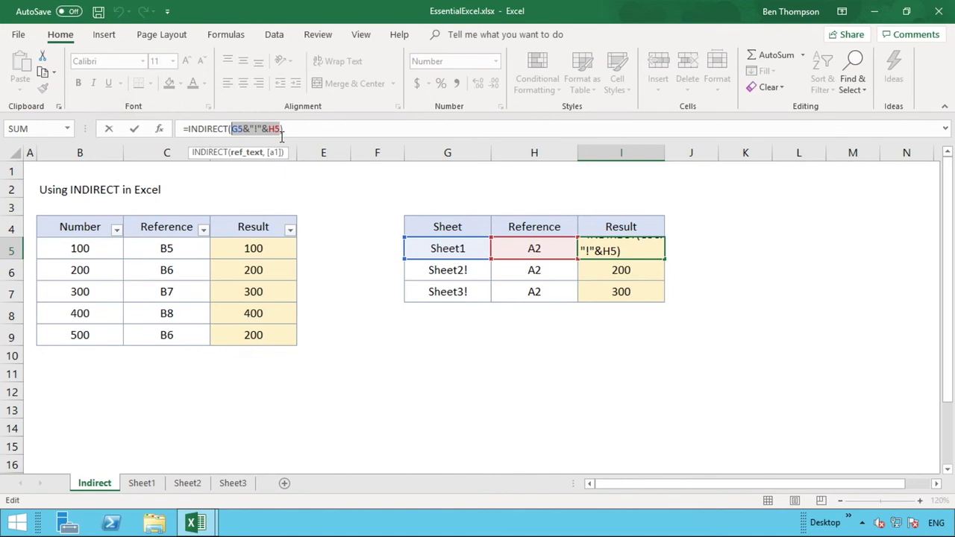
pyautogui.write('"Sheet1')
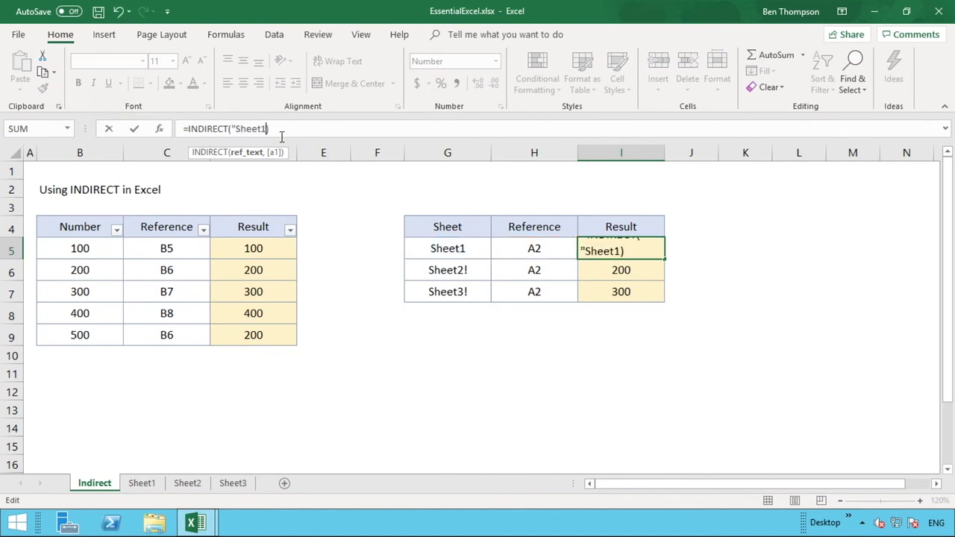
pyautogui.write('!A2"')
pyautogui.press('Return')
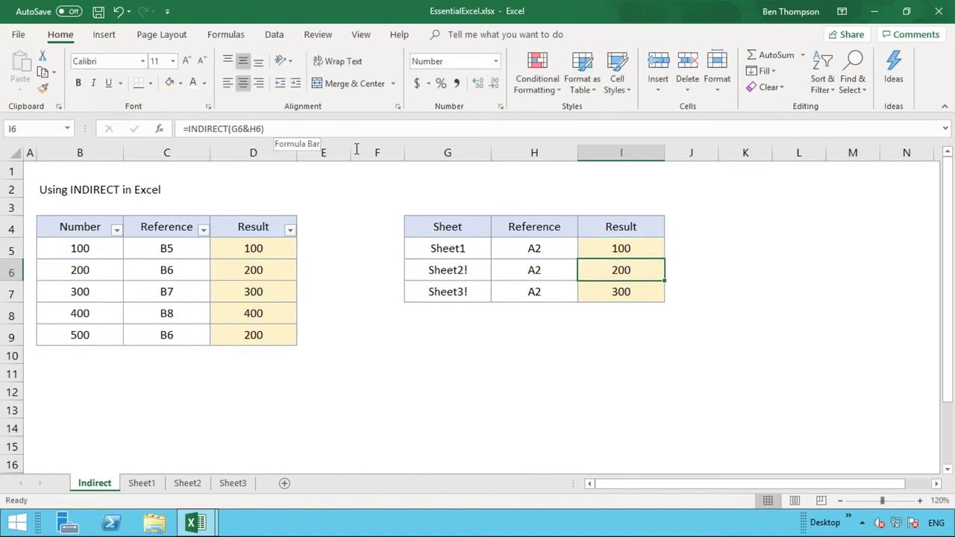
# Change the I5 formula to =INDIRECT("Sheet1!"&H5), joining the fixed sheet name with the cell reference in H5.
pyautogui.click(590, 249)
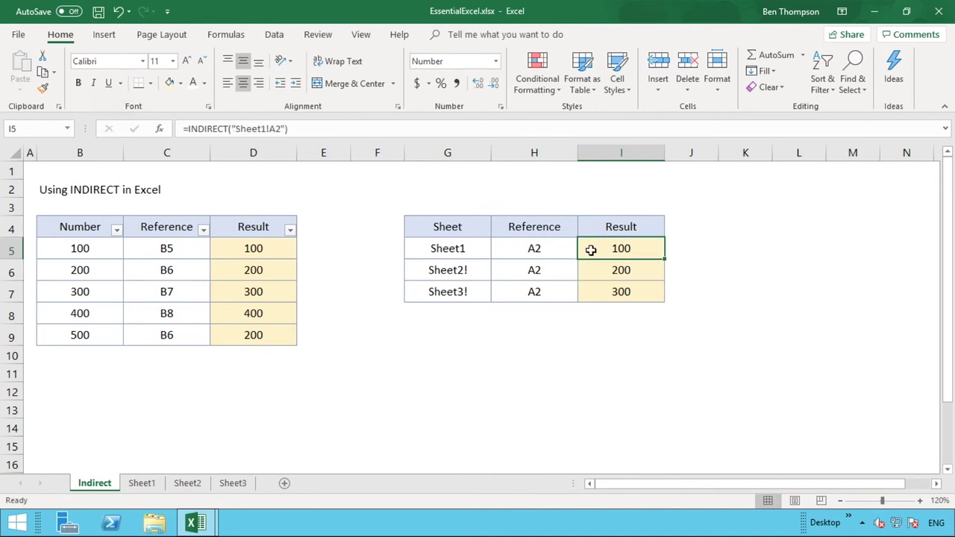
pyautogui.click(281, 129)
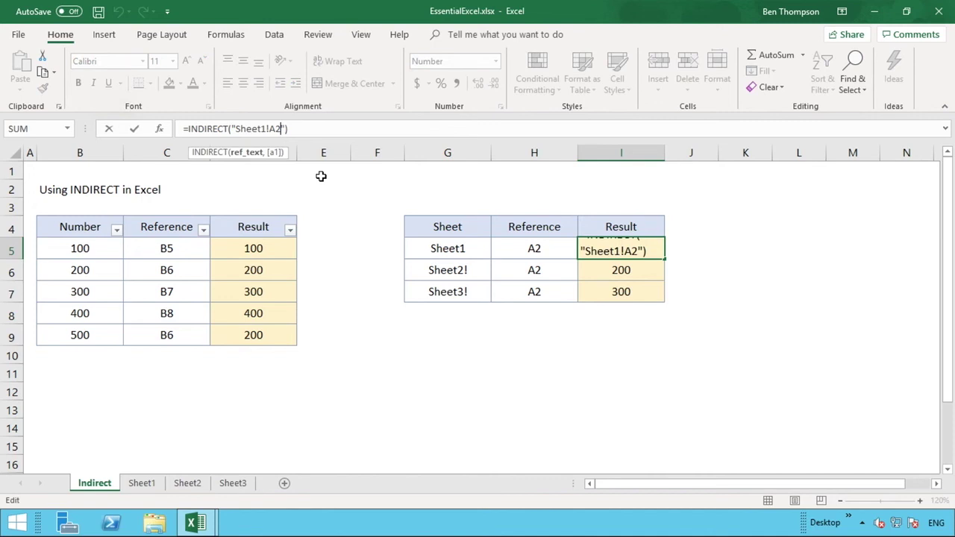
pyautogui.press('BackSpace')
pyautogui.press('BackSpace')
pyautogui.press('Right')
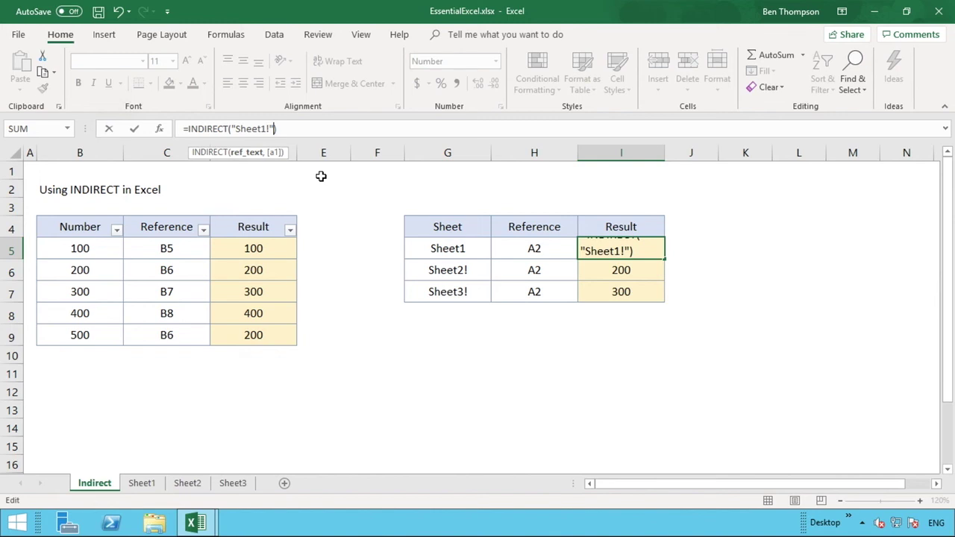
pyautogui.write('&')
pyautogui.click(520, 252)
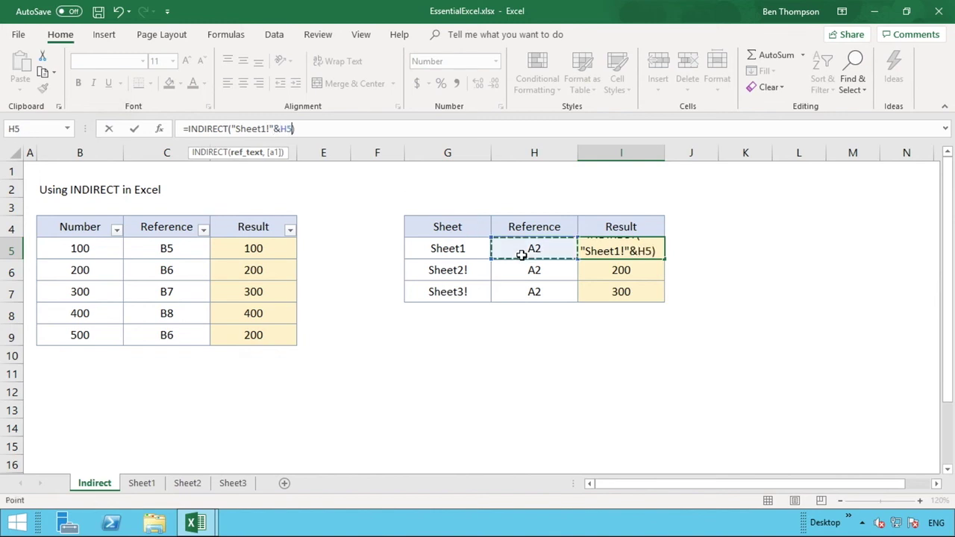
pyautogui.press('Return')
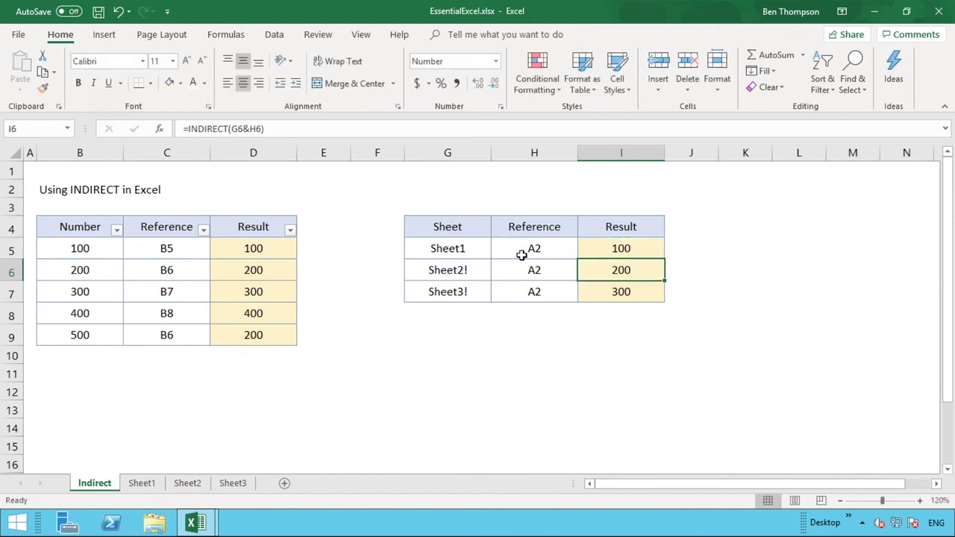